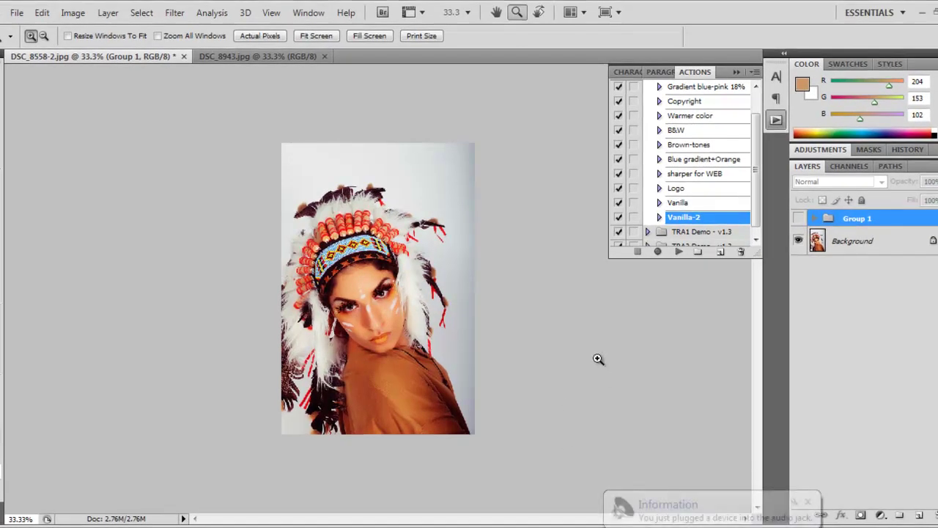
Hide the vanilla group to view the original, select Background, and enlarge the portrait
click(799, 219)
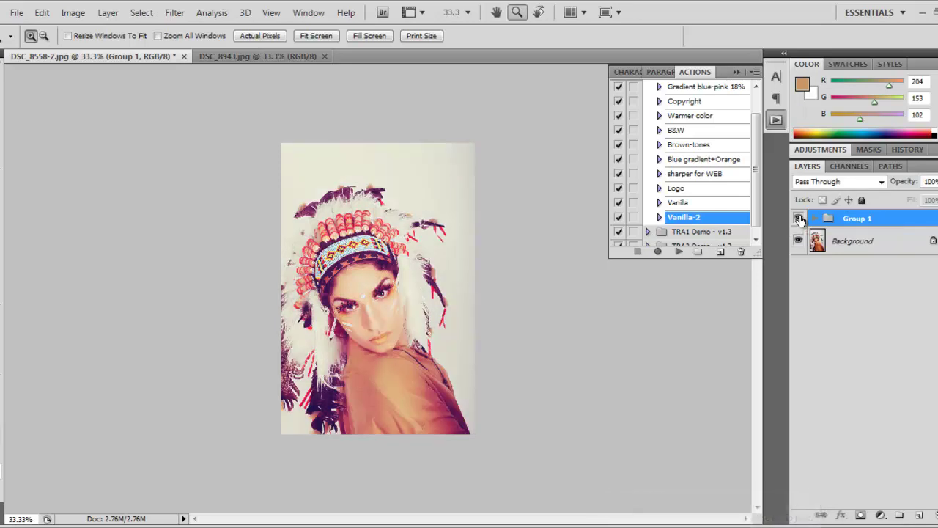
click(799, 219)
click(843, 241)
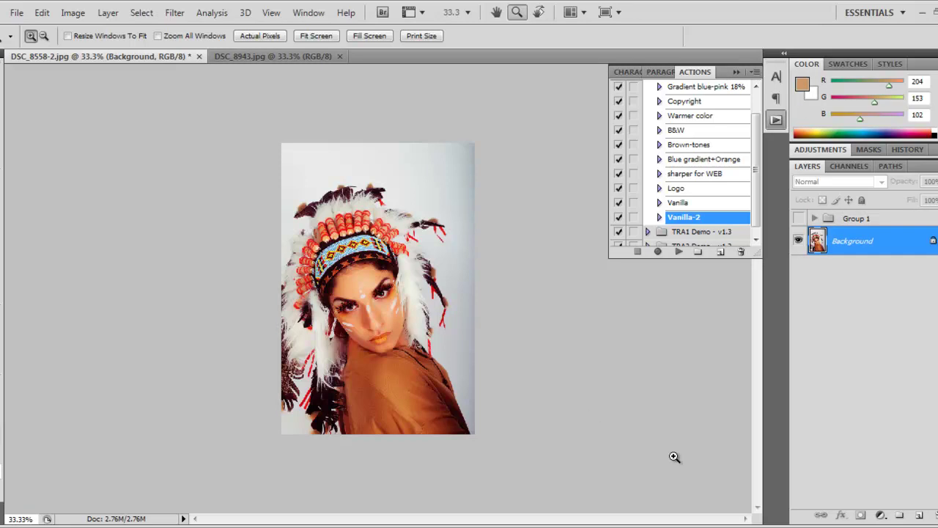
click(437, 212)
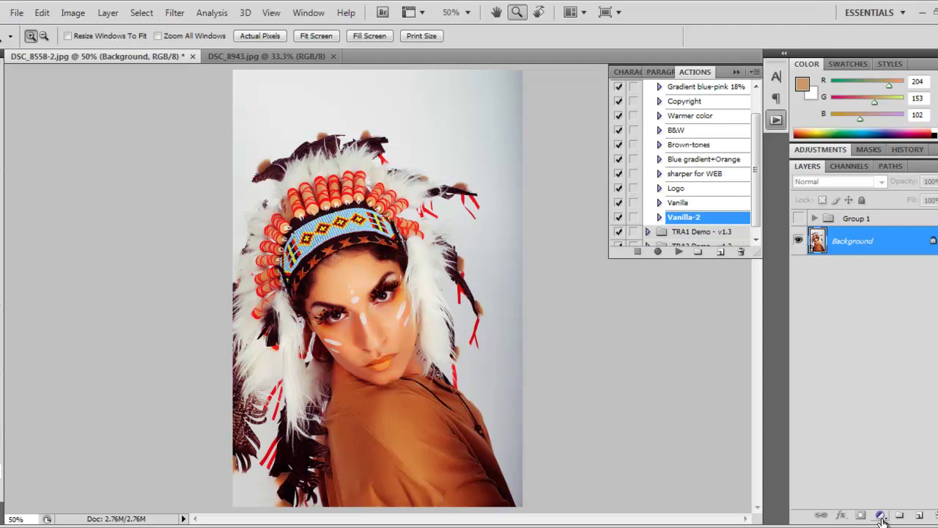
Add an orange Solid Color fill layer blended in Soft Light at 24% opacity
click(881, 516)
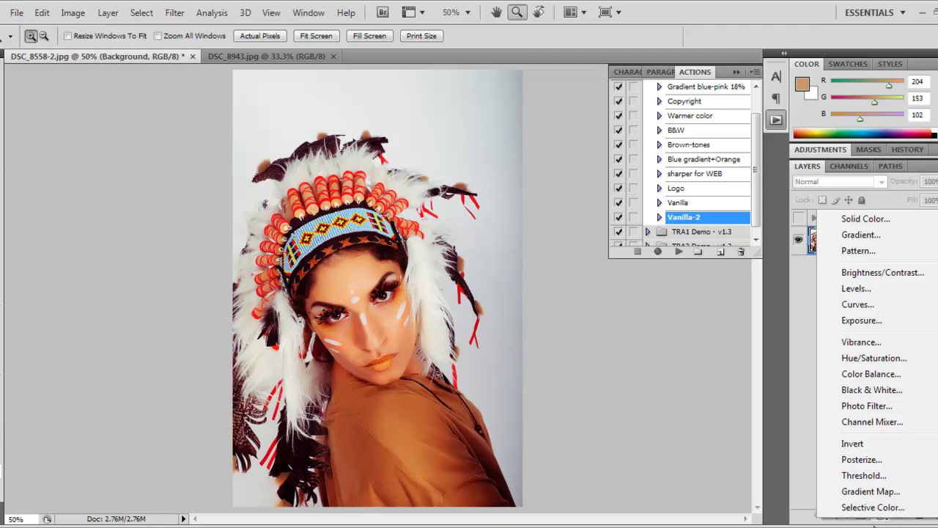
click(866, 221)
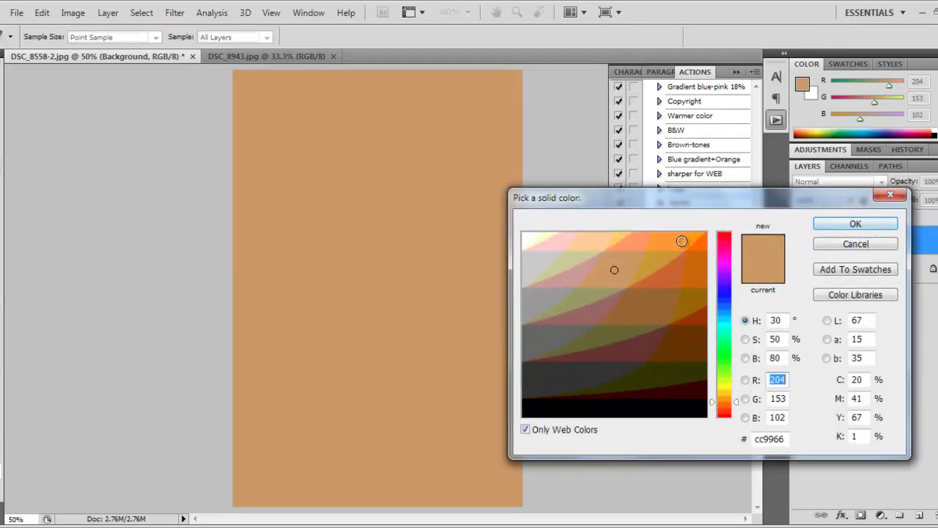
click(681, 241)
click(855, 226)
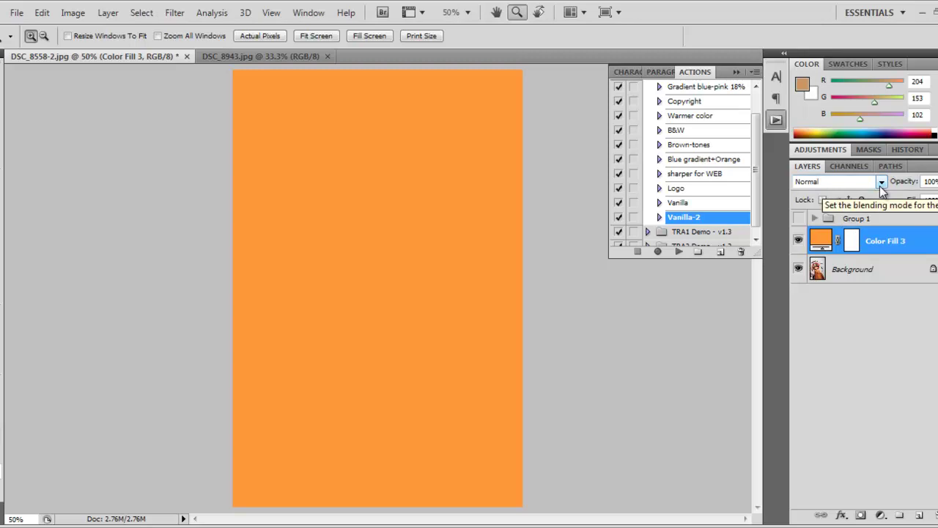
click(882, 185)
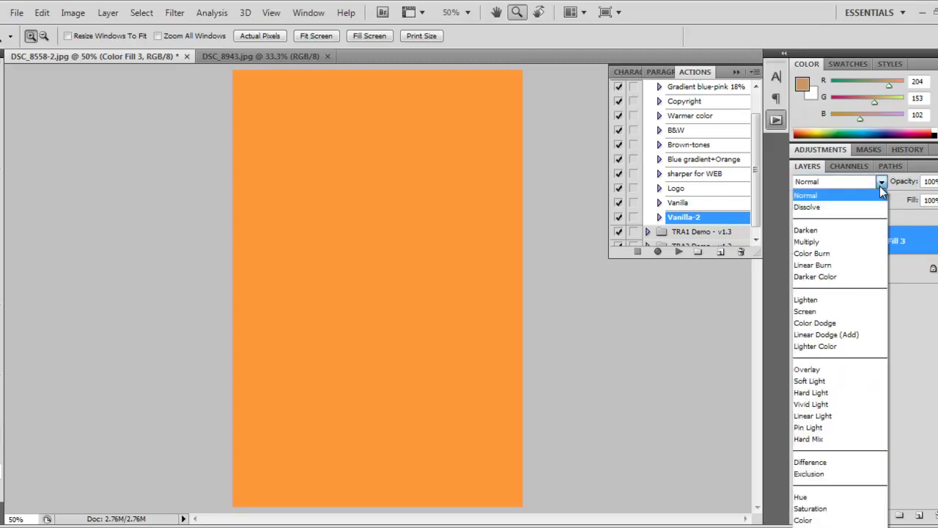
click(836, 385)
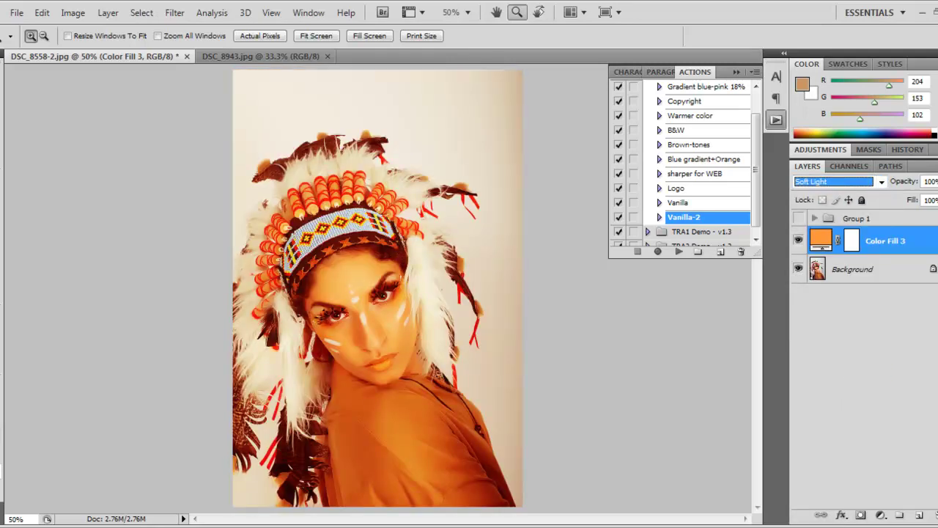
click(937, 181)
drag(932, 199, 896, 201)
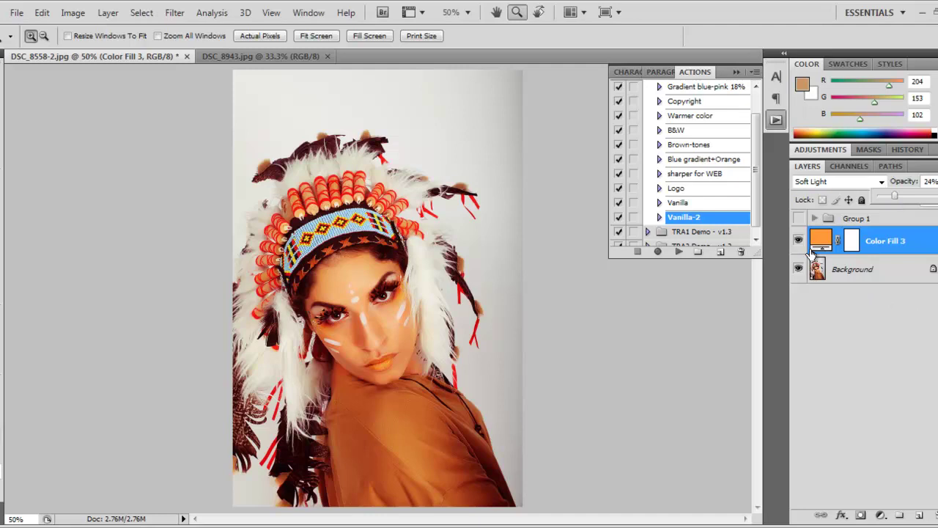
Toggle Color Fill 3 off and on to compare, then select the Background layer
click(847, 268)
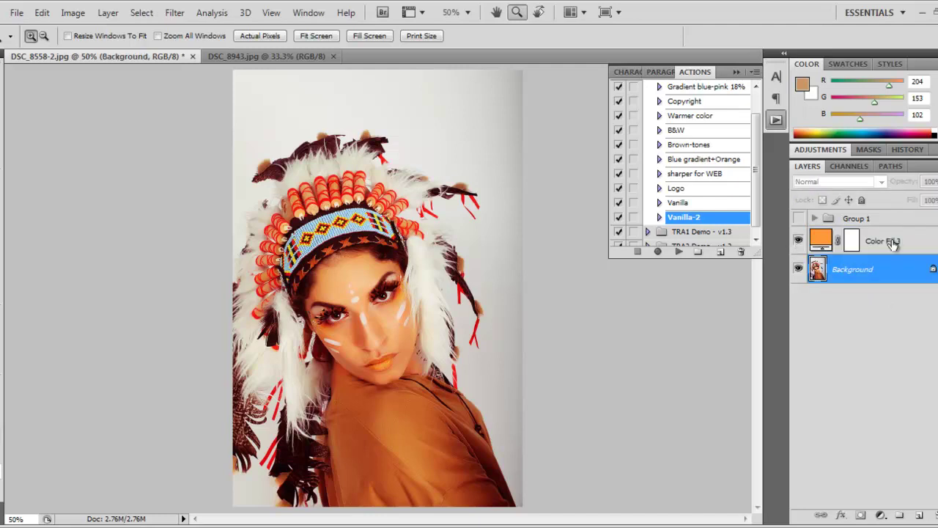
click(893, 246)
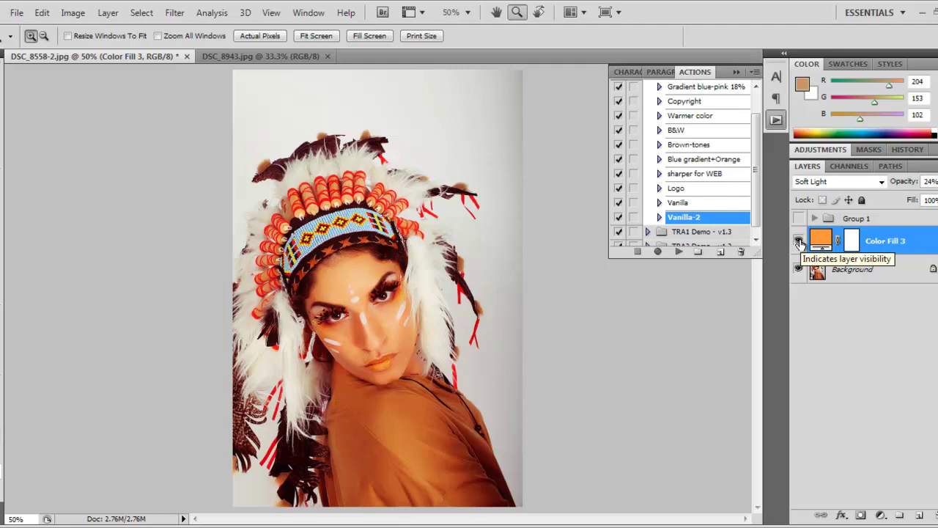
click(799, 242)
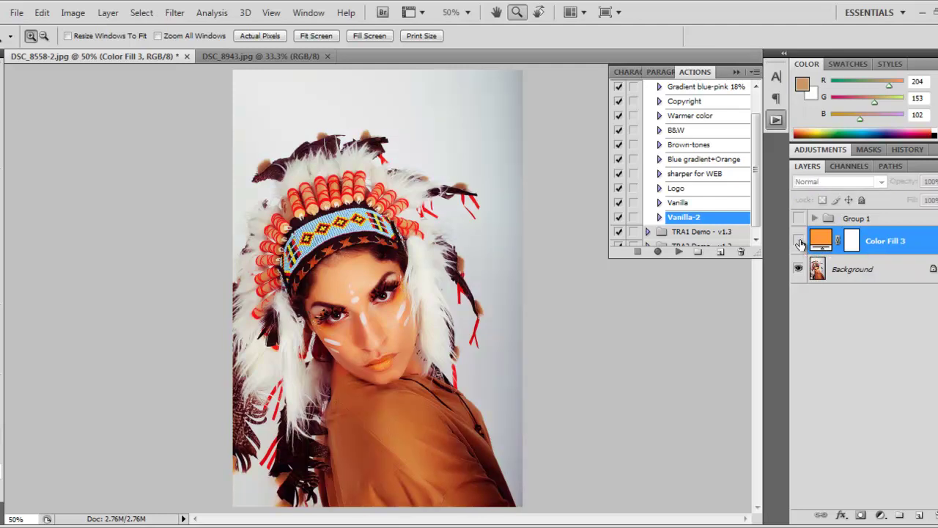
click(799, 242)
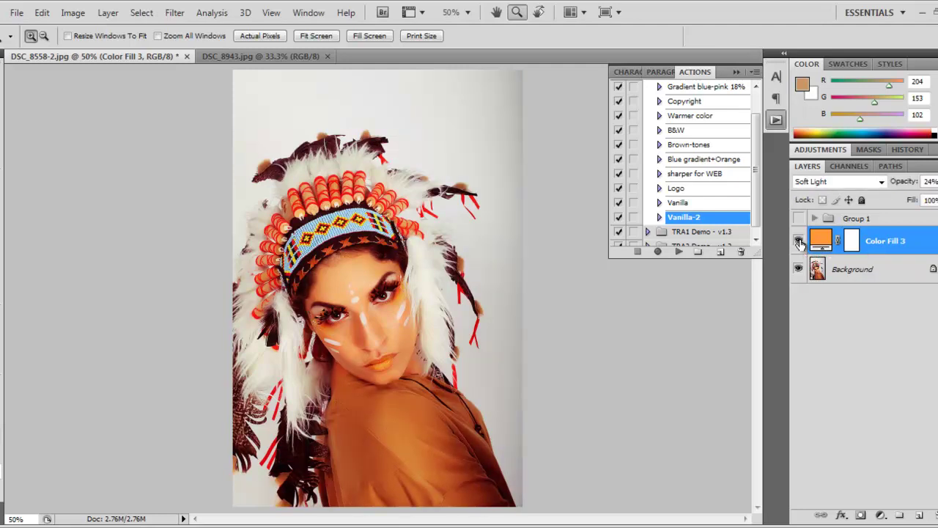
click(854, 269)
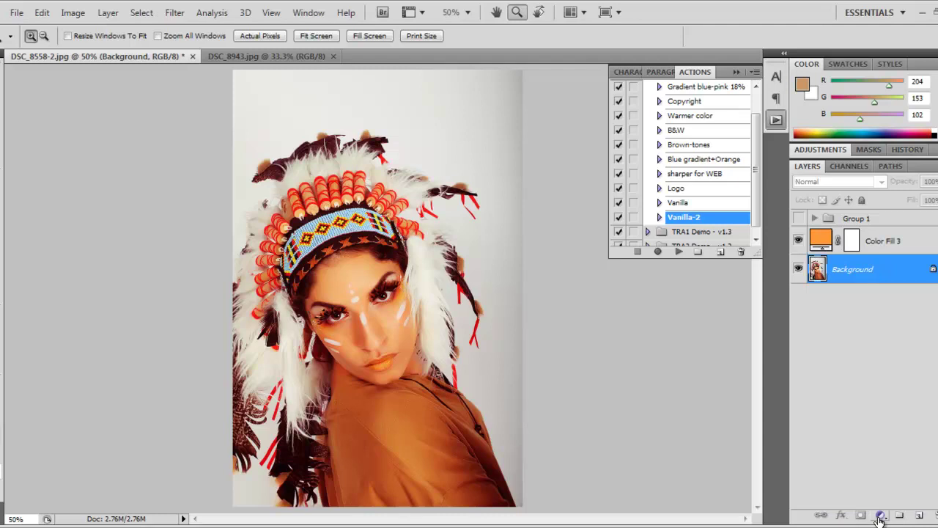
Add a dark blue #000099 Solid Color fill and move it above Color Fill 3
click(880, 518)
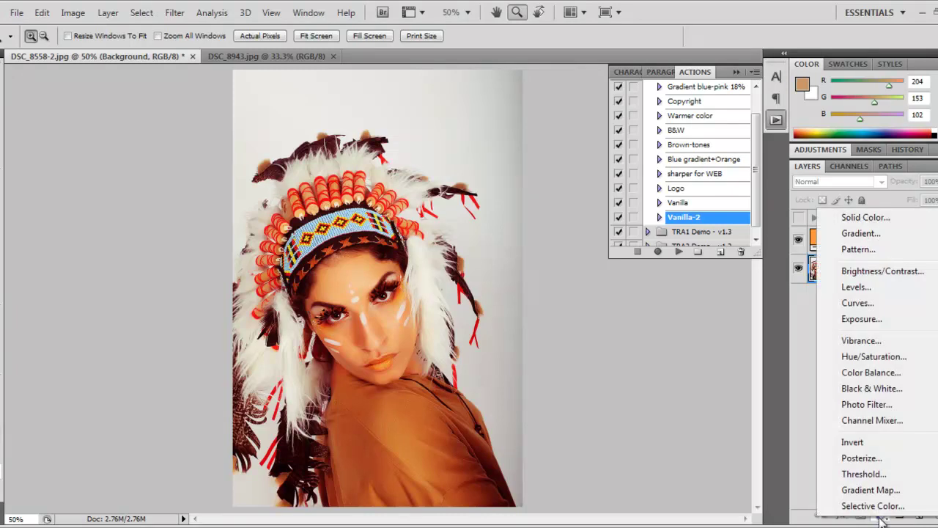
click(866, 218)
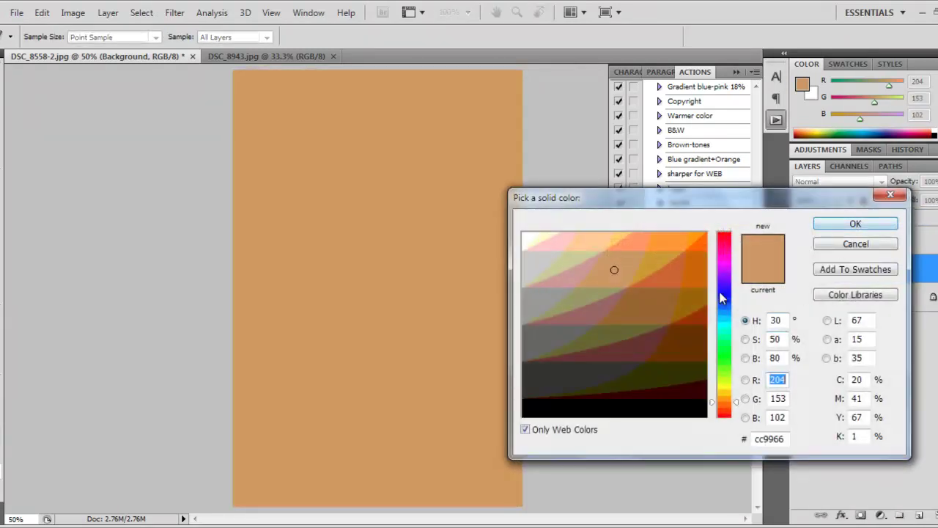
click(724, 291)
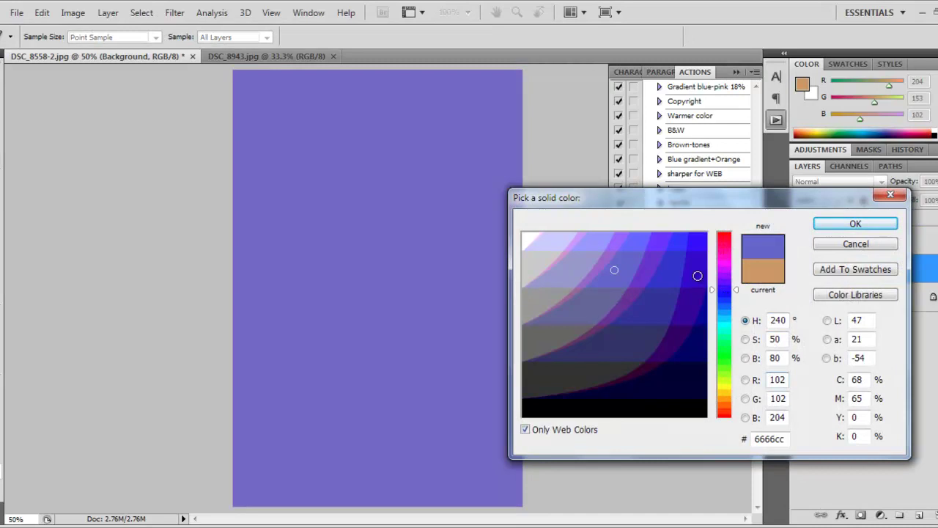
click(698, 275)
click(701, 315)
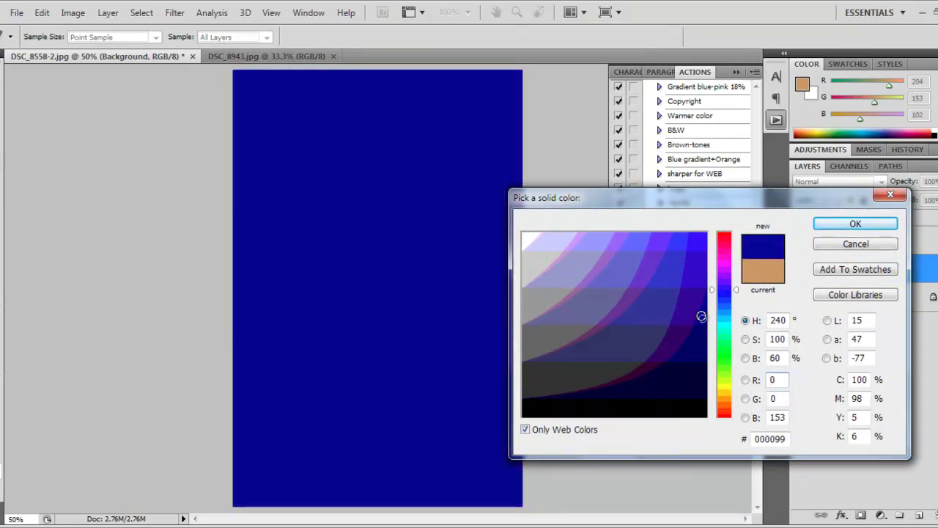
click(825, 228)
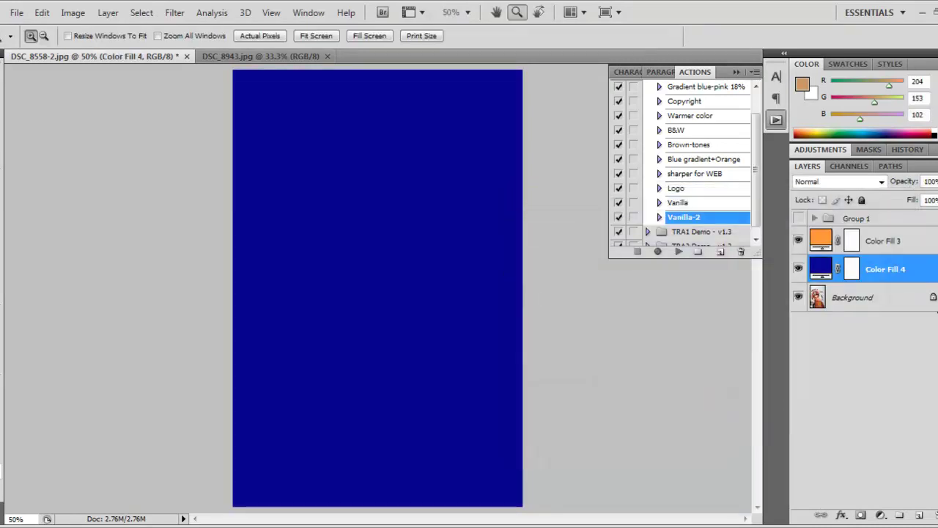
drag(887, 269, 874, 245)
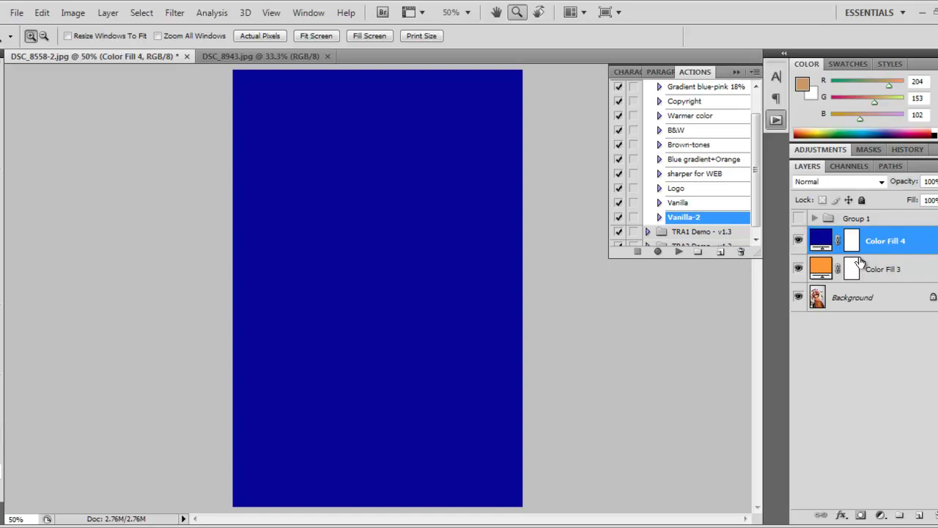
Set the blue fill's blend mode to Exclusion at about 20% opacity
click(880, 182)
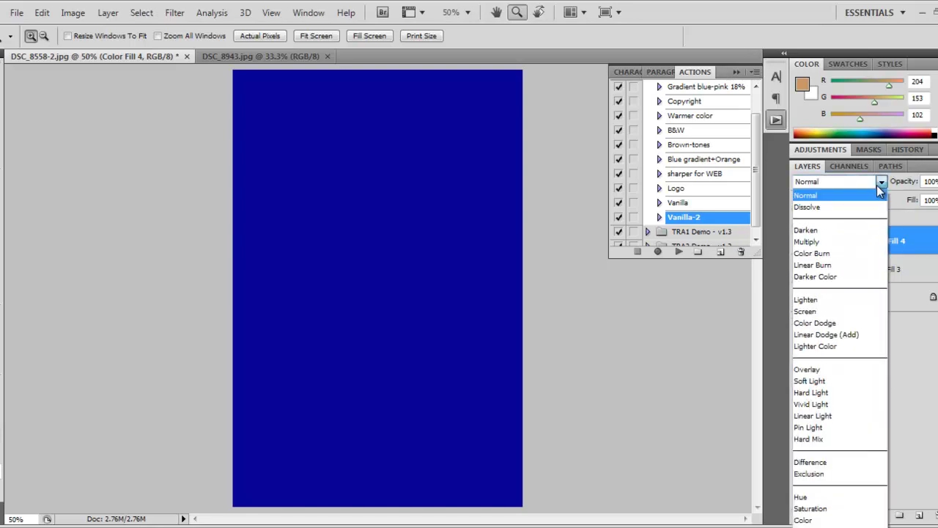
click(830, 475)
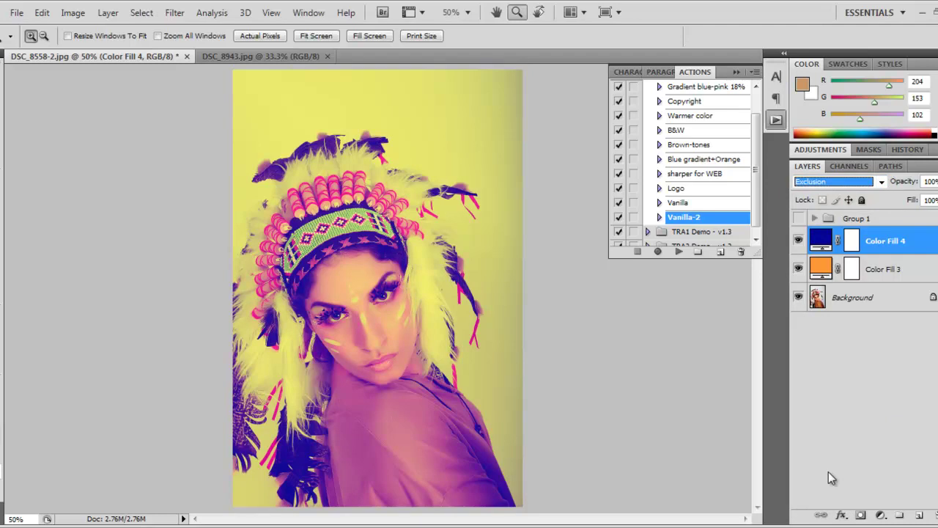
click(937, 181)
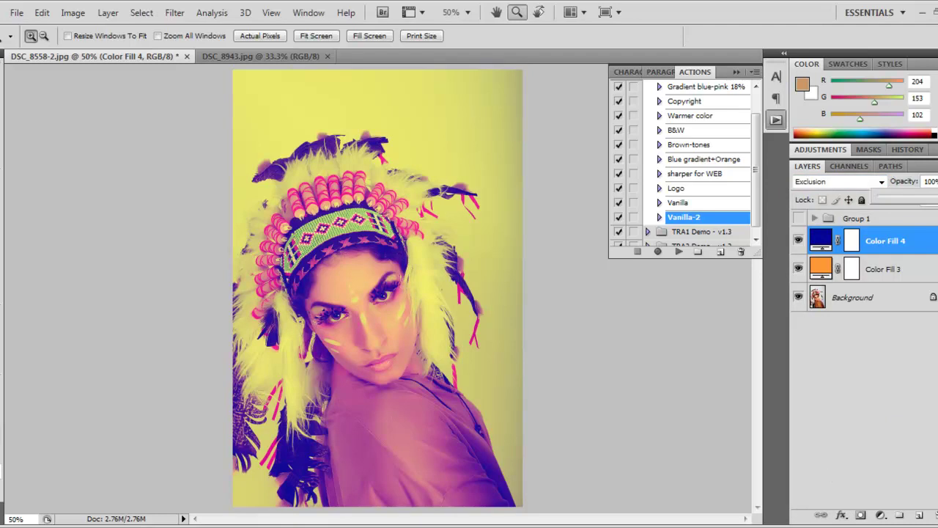
drag(931, 199, 889, 200)
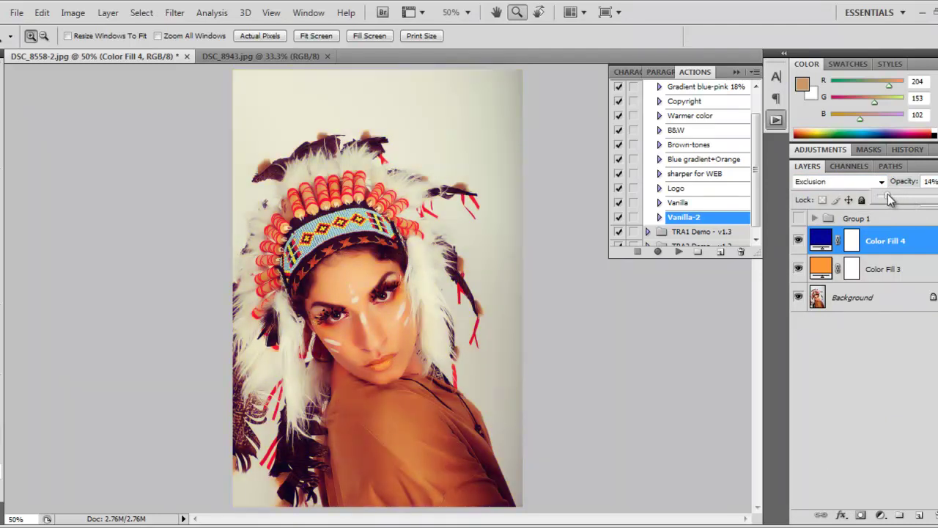
drag(890, 200, 896, 212)
Compare the settings of Color Fill 3 and Color Fill 4
click(887, 271)
click(887, 249)
click(885, 271)
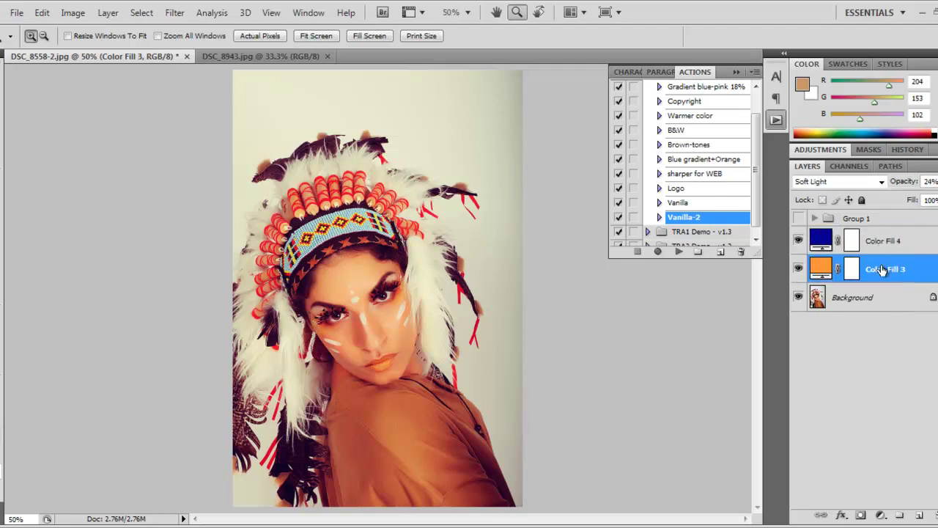
click(885, 249)
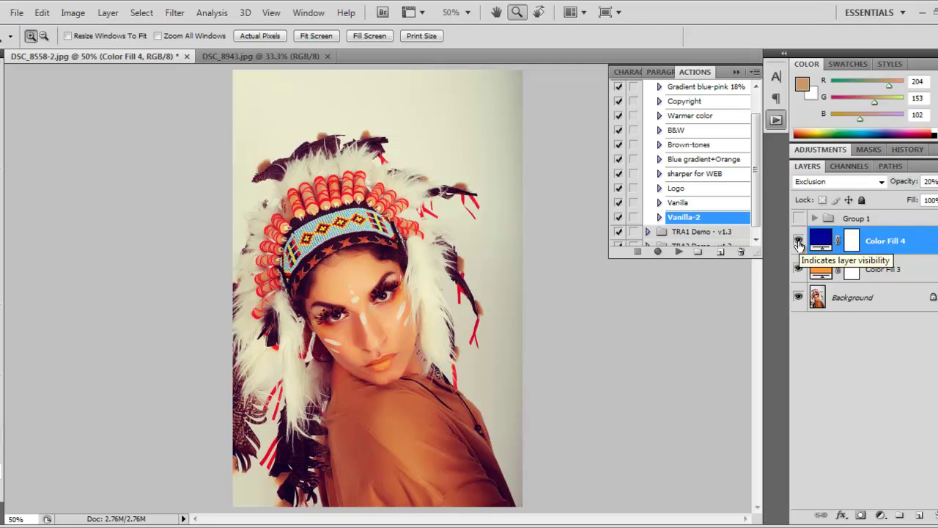
Toggle the blue and orange fills off and back on to compare with the original
click(798, 242)
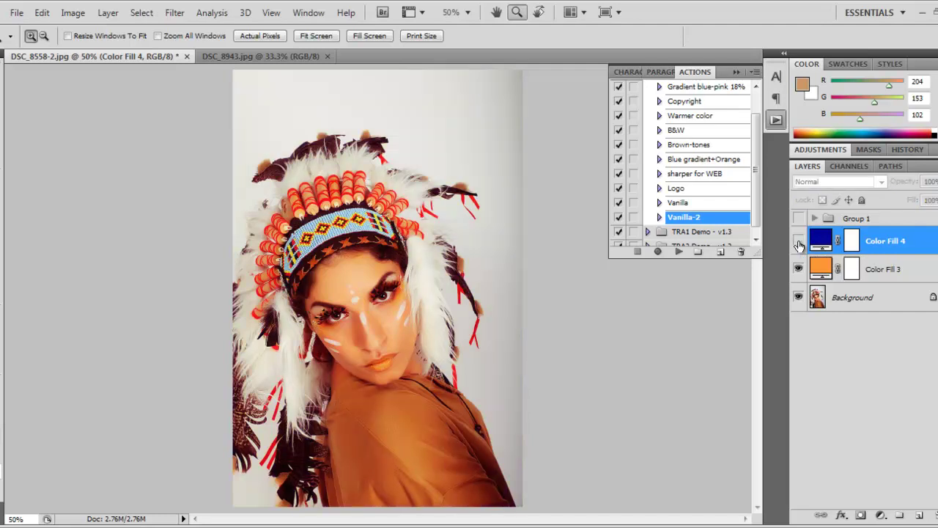
click(799, 242)
click(799, 270)
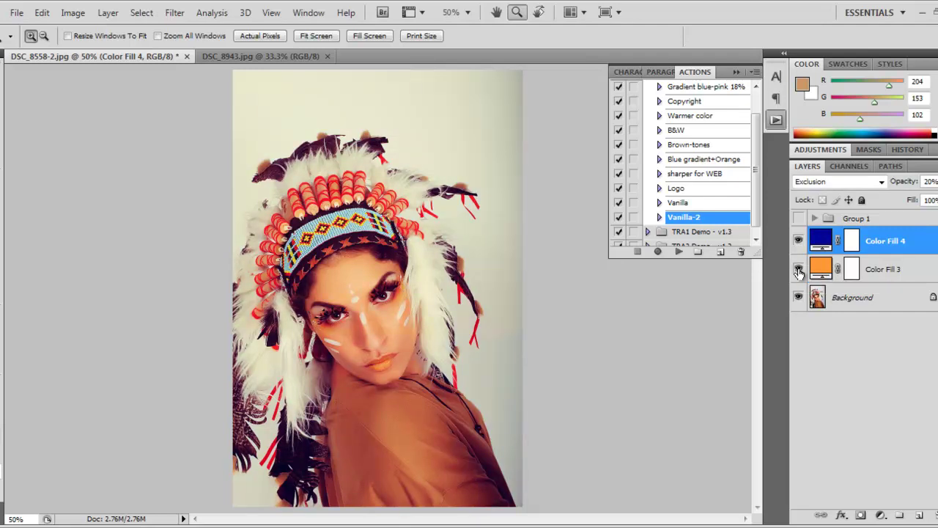
click(798, 242)
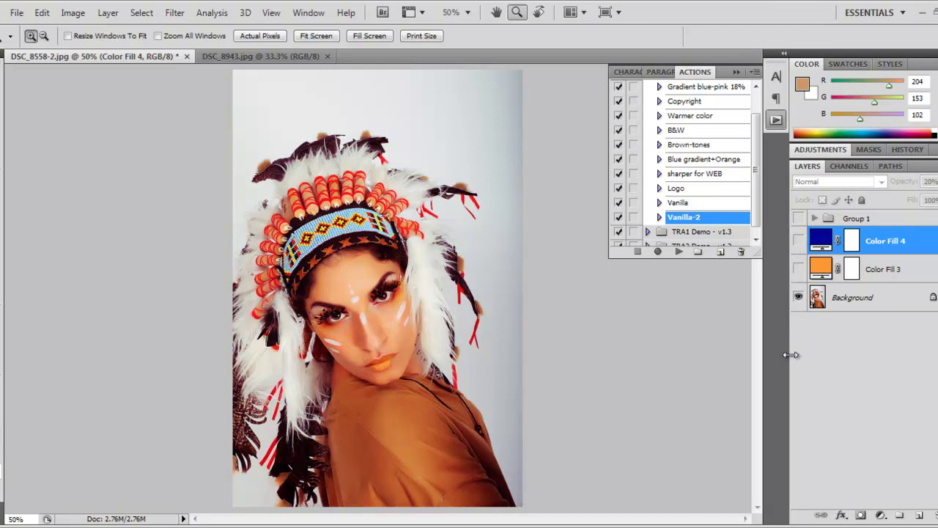
click(798, 269)
click(799, 242)
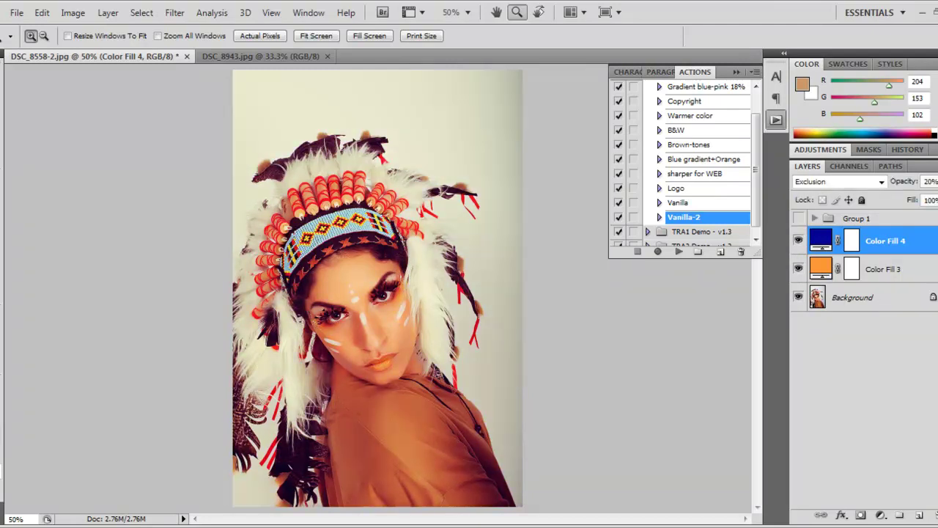
Check the orange fill's blend settings, then reselect Color Fill 4
click(898, 270)
click(897, 248)
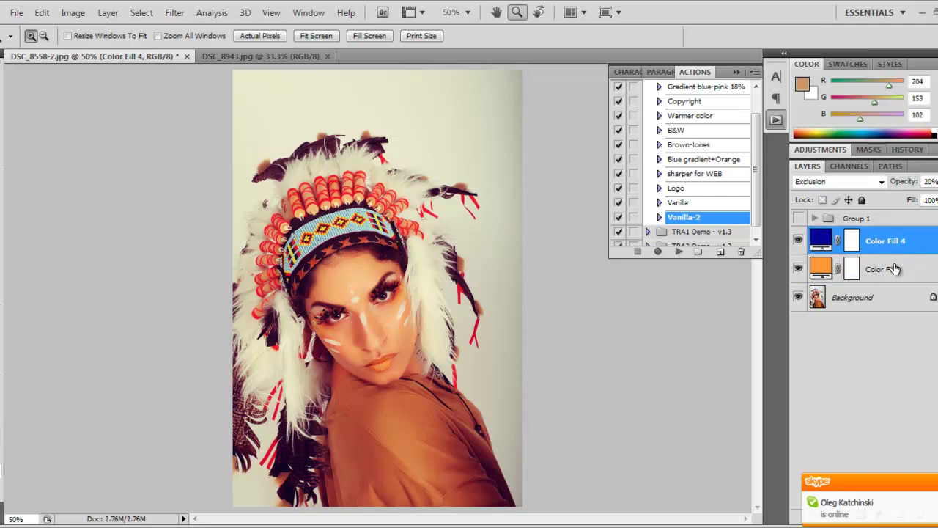
click(883, 432)
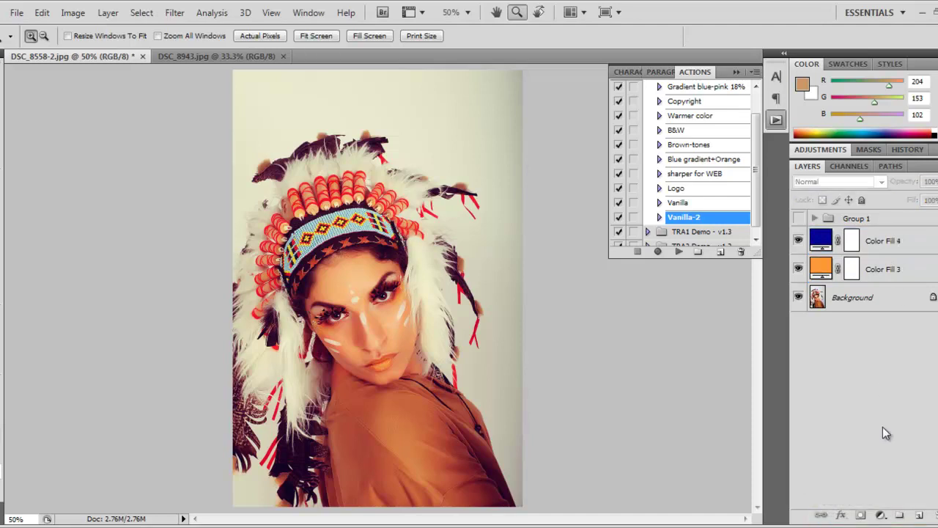
click(876, 249)
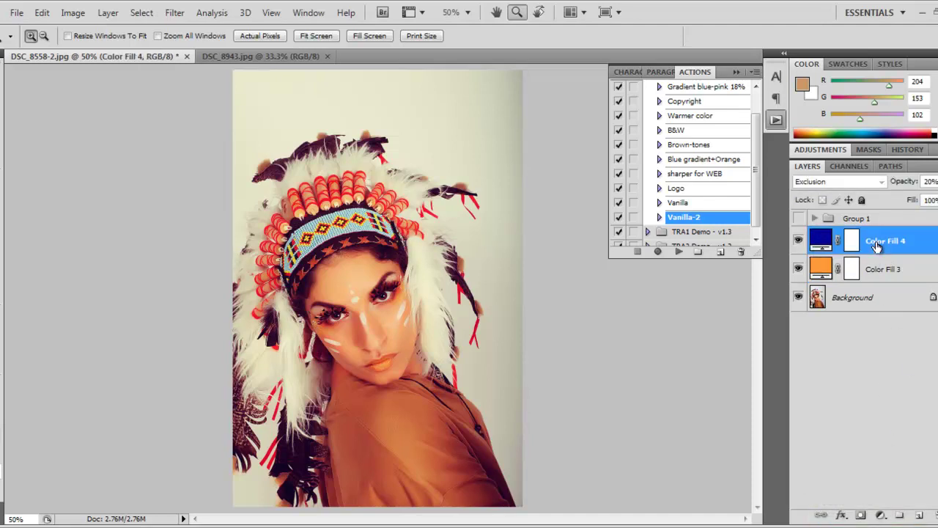
Add Curves 4 with its midpoint raised, then toggle it off and on to compare
click(881, 517)
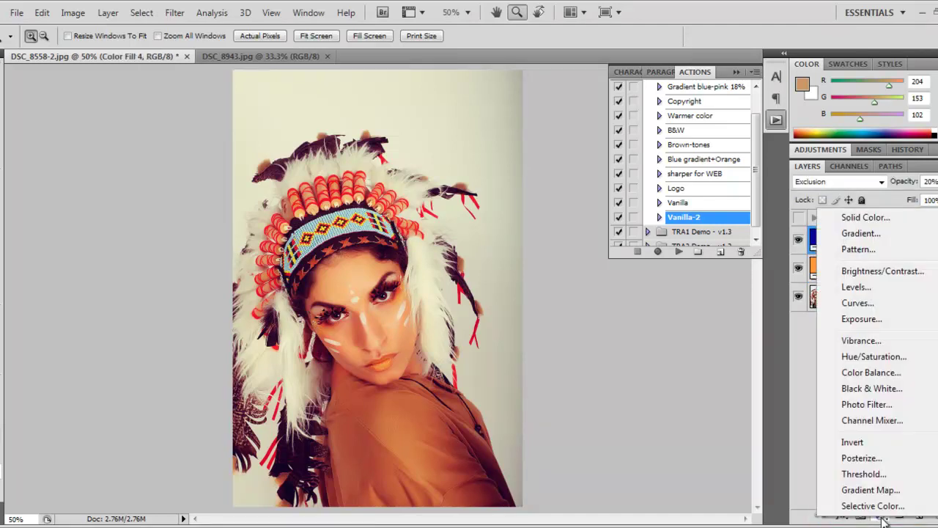
click(857, 302)
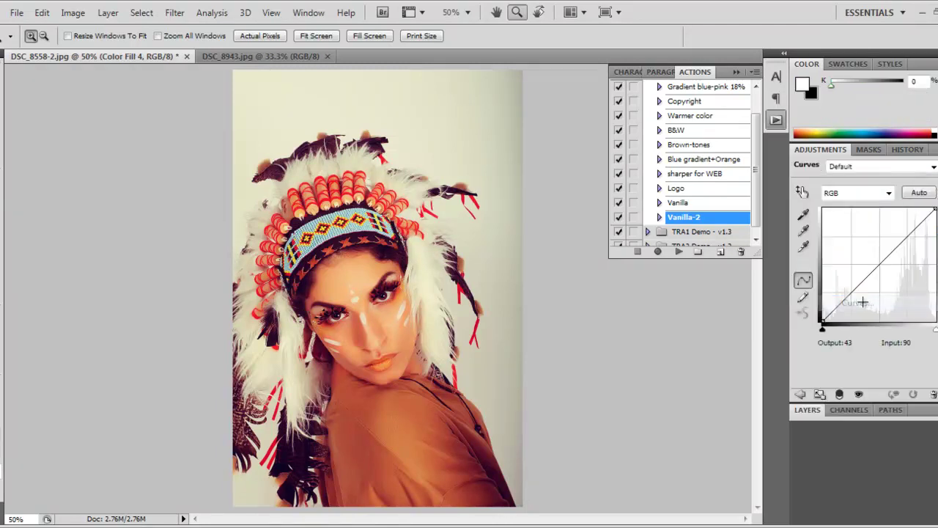
click(880, 262)
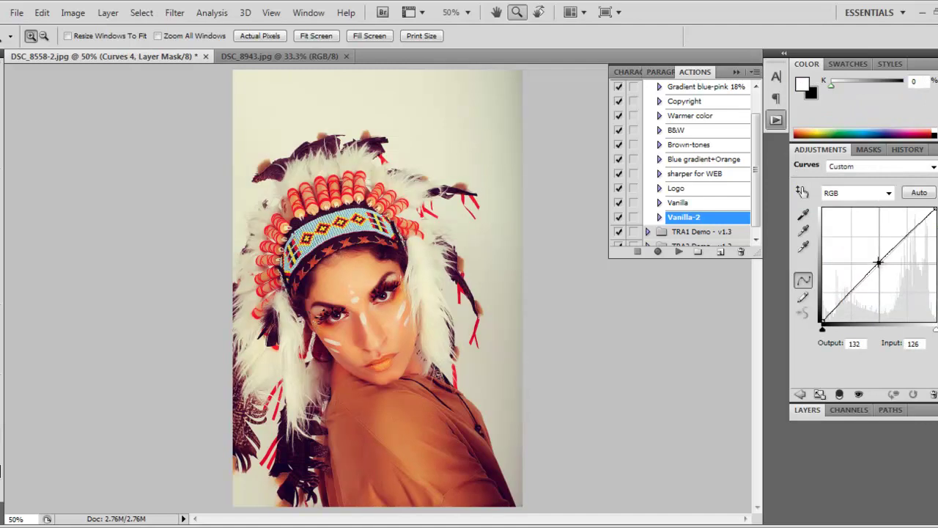
drag(879, 262, 870, 255)
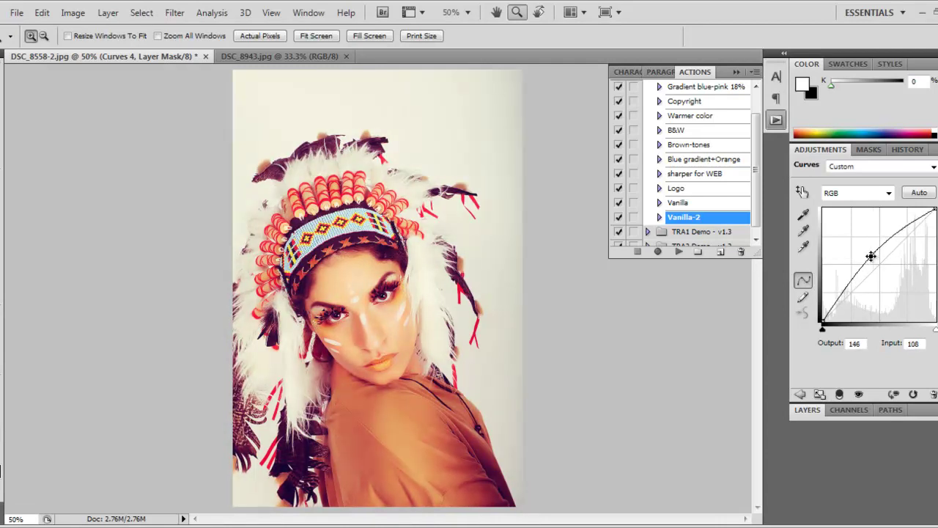
click(807, 410)
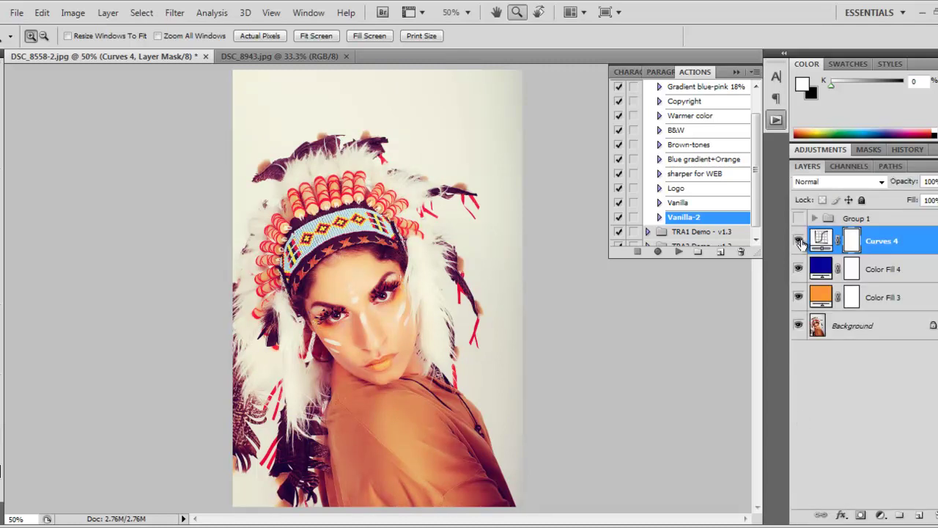
click(800, 242)
click(800, 243)
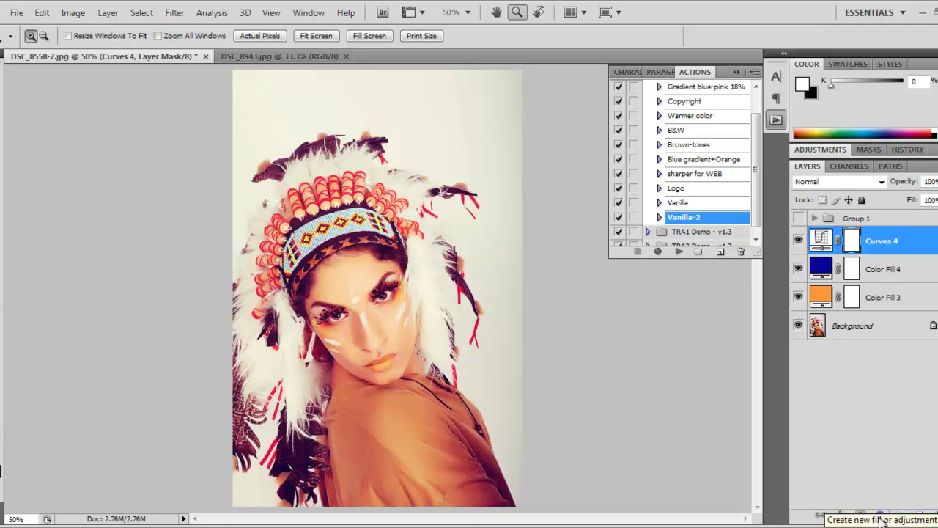
Add a Curves 5 layer with anchor points pinned in shadows and highlights
click(881, 517)
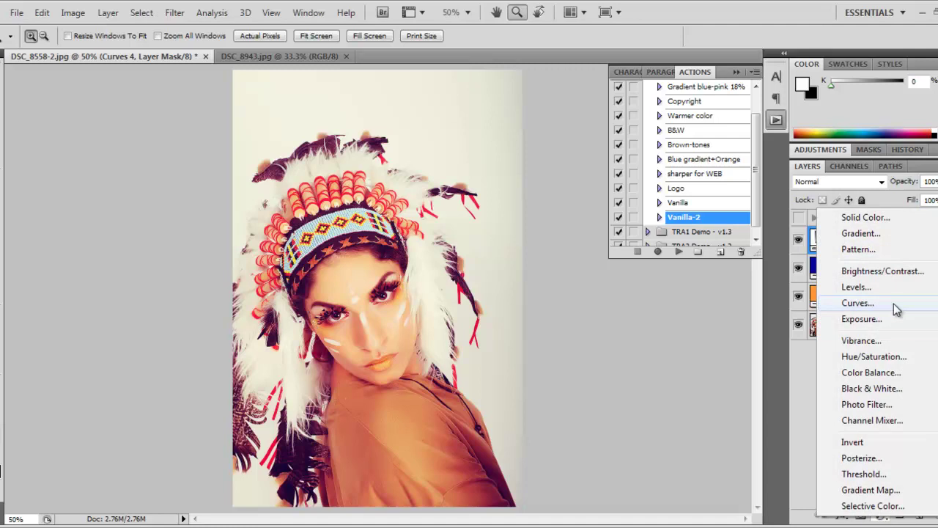
click(857, 303)
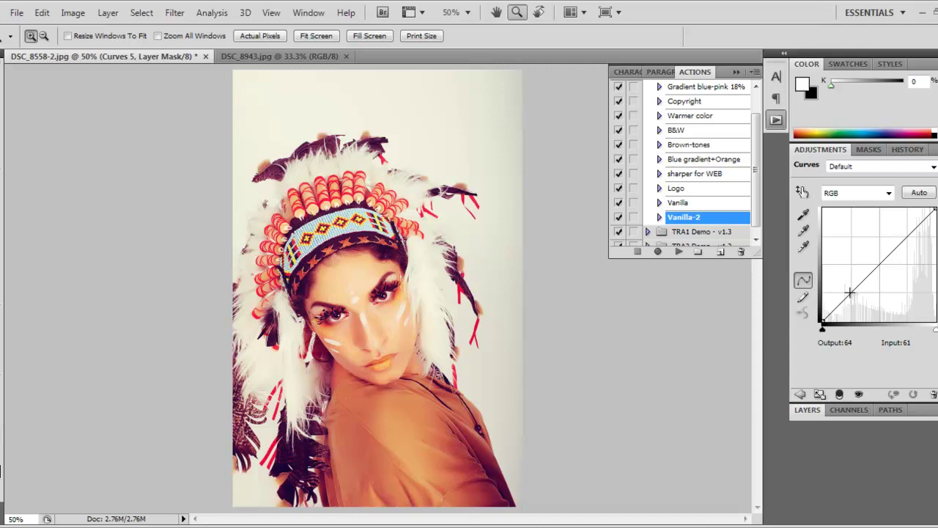
click(850, 292)
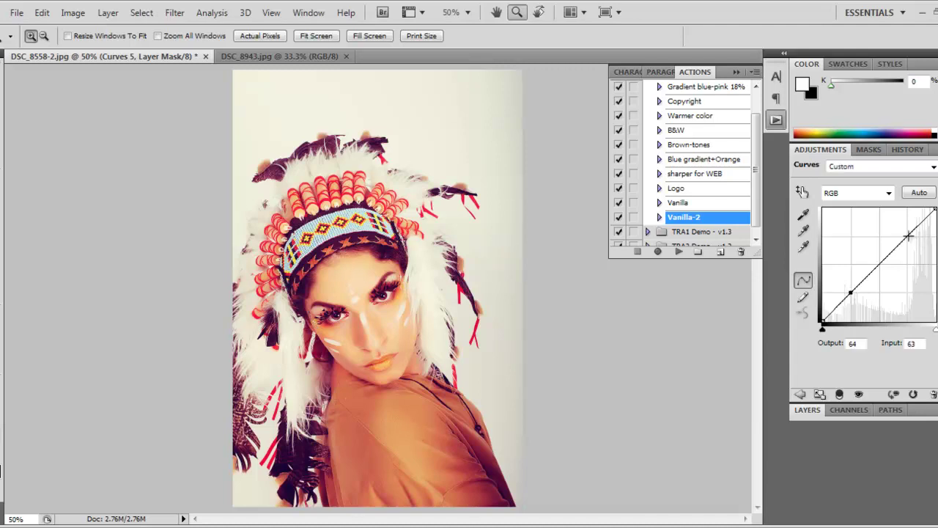
click(908, 236)
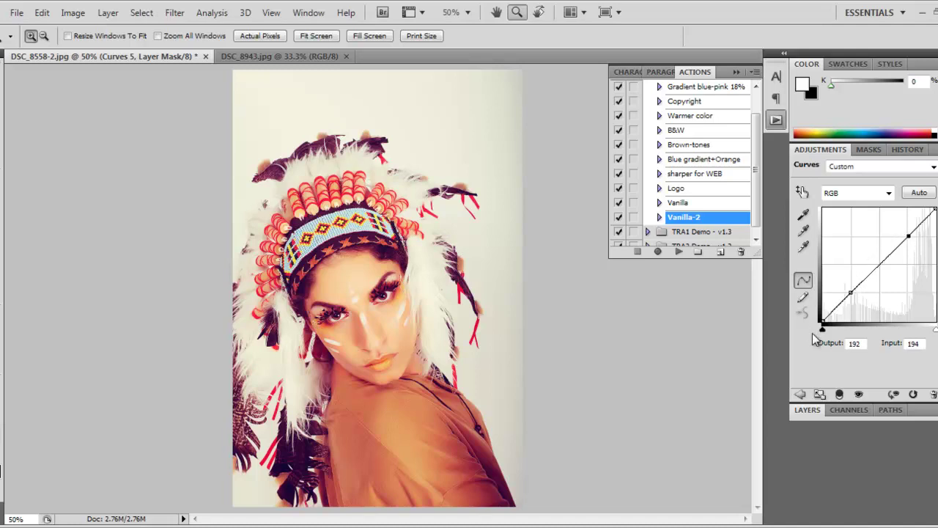
Lift the curve's black endpoint and pull the white endpoint down
drag(824, 321, 821, 315)
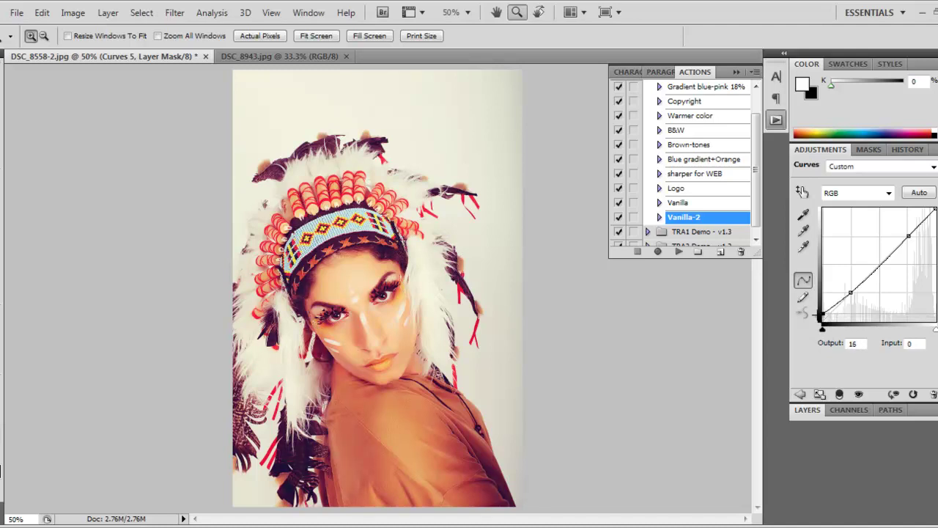
drag(934, 210, 936, 219)
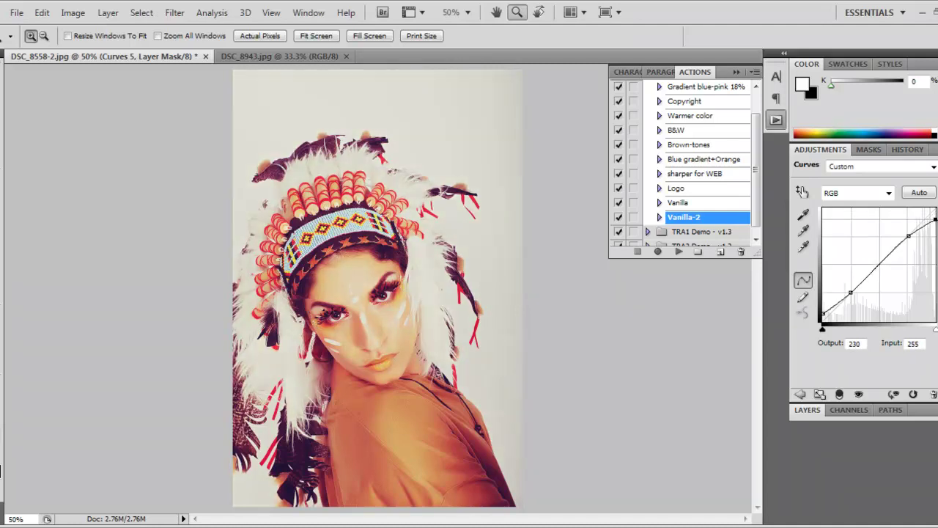
drag(936, 220, 936, 219)
mouse_move(935, 219)
mouse_down()
mouse_move(935, 238)
mouse_move(935, 212)
mouse_up()
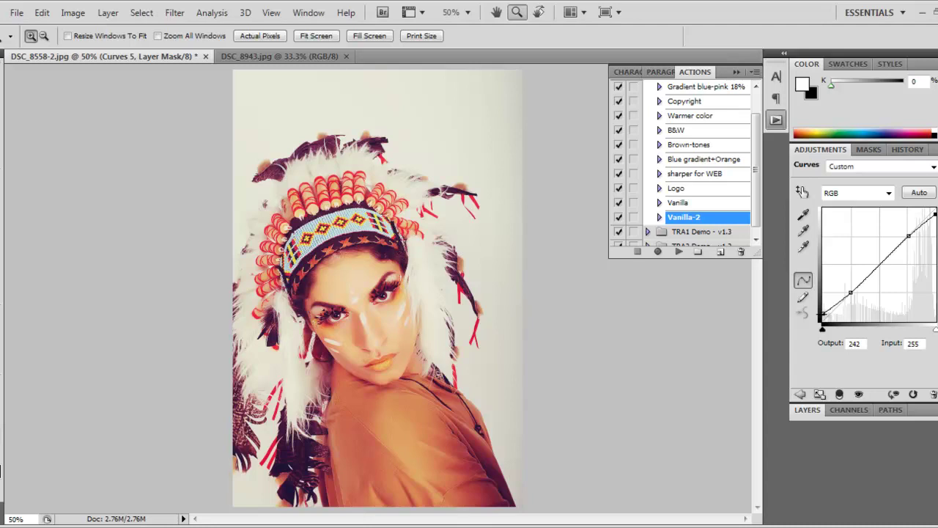
Fine-tune the black and white endpoints for a faded, matte tone
click(823, 314)
drag(823, 314, 823, 318)
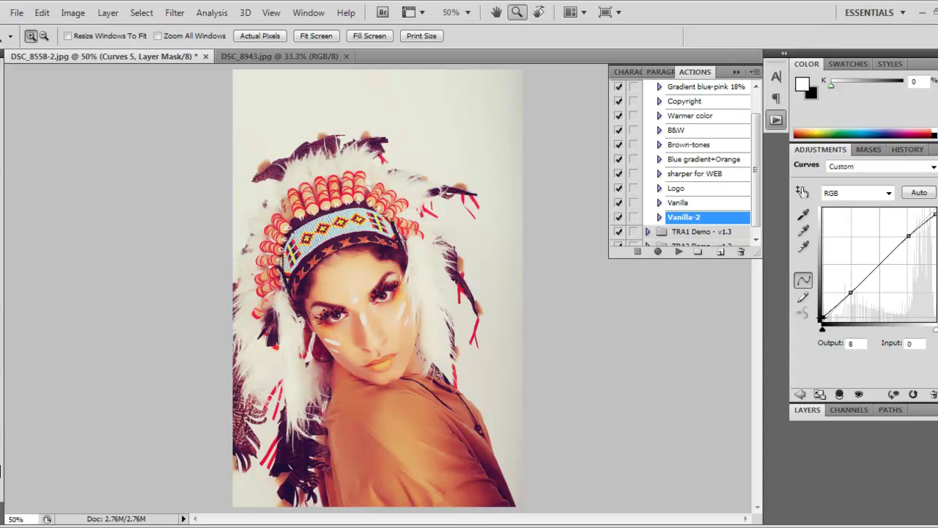
drag(823, 318, 821, 312)
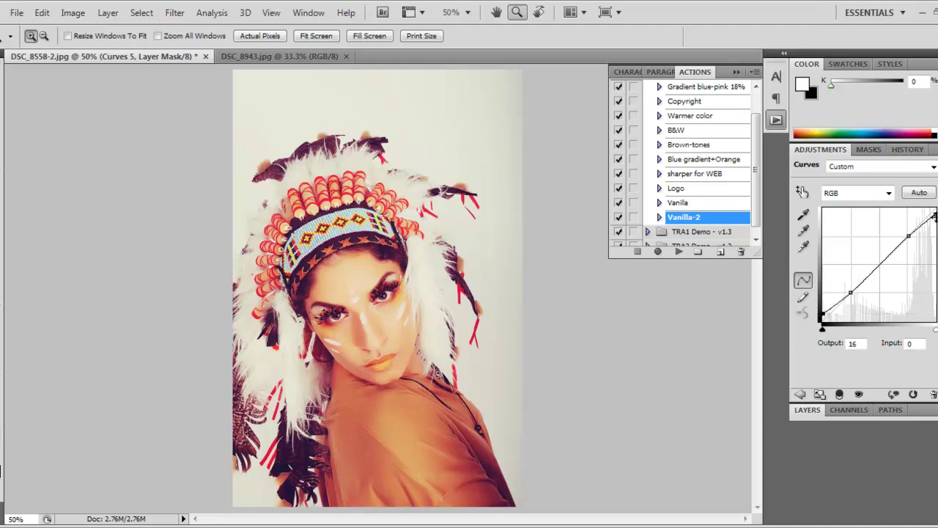
click(935, 214)
drag(935, 215, 935, 217)
click(817, 413)
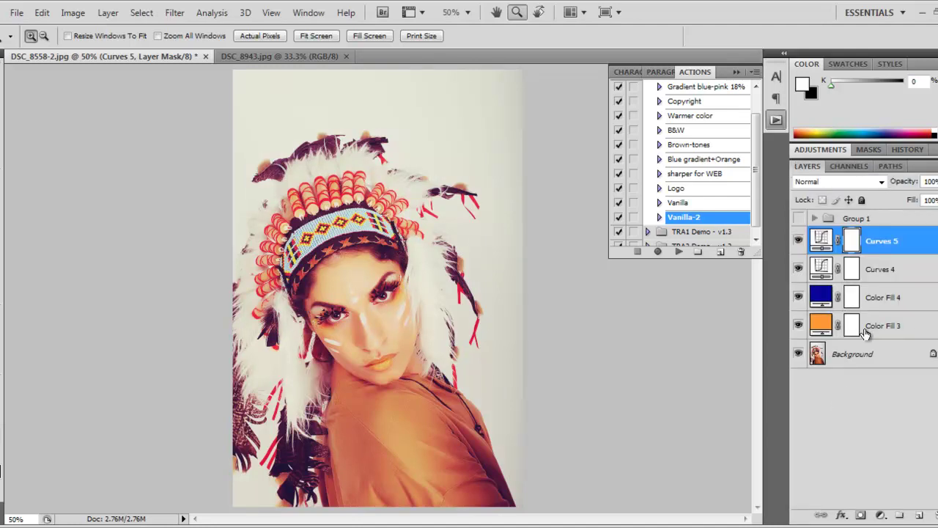
Add a Brightness/Contrast layer with brightness −16 and contrast 24
click(880, 517)
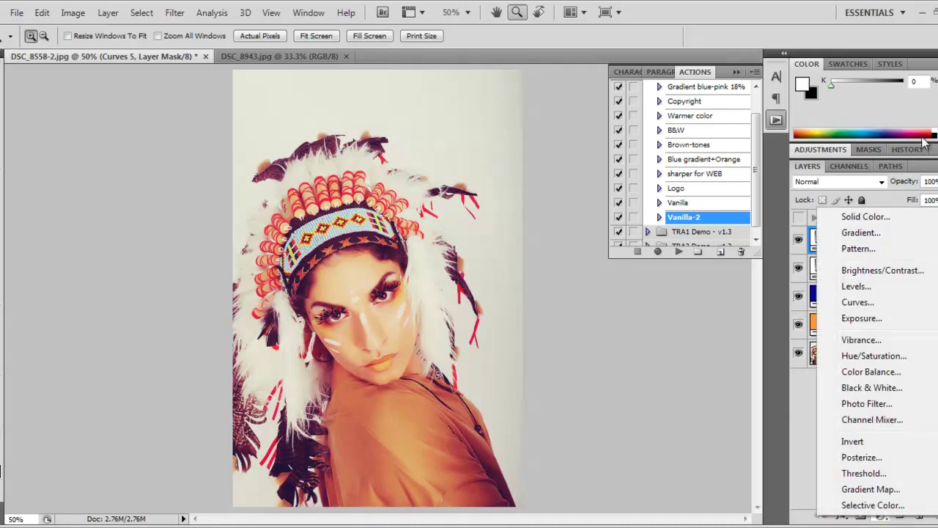
click(899, 273)
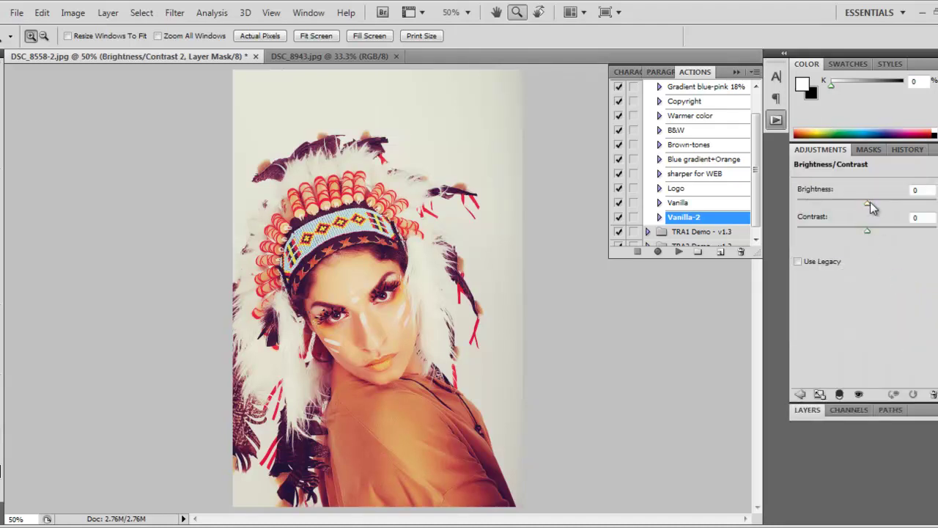
drag(867, 204, 884, 229)
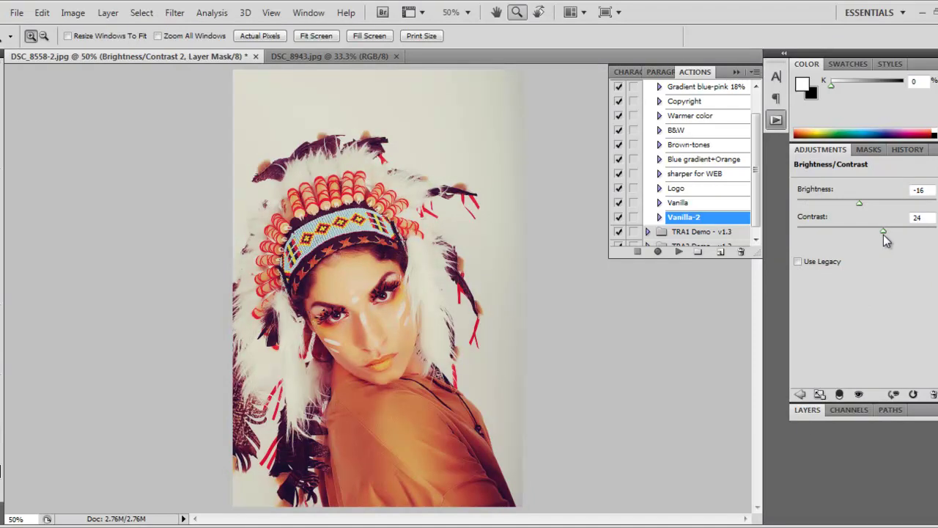
click(808, 411)
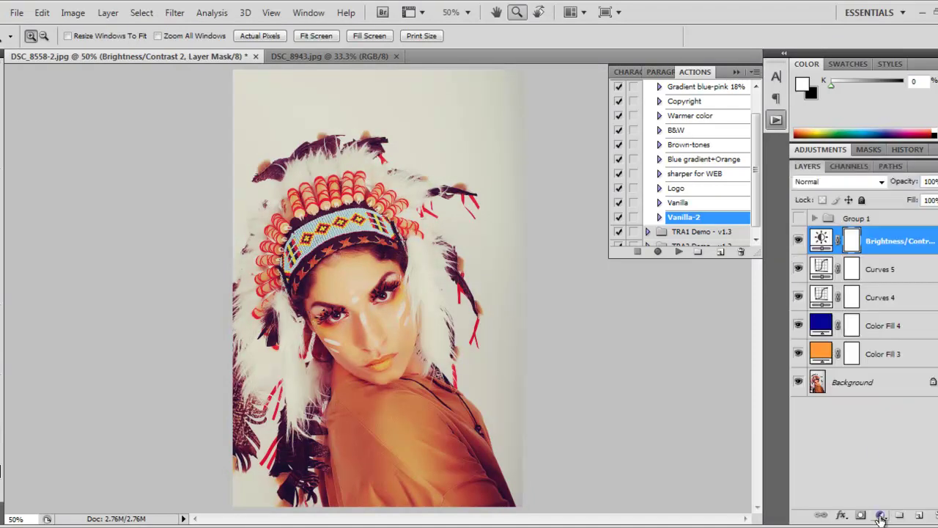
Add a Curves 6 layer with the midpoint raised to brighten midtones
click(880, 517)
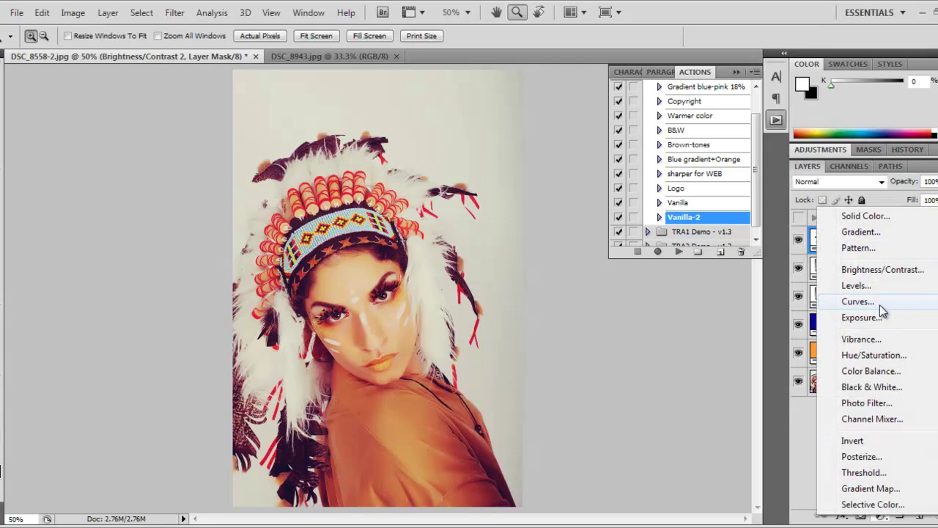
click(858, 302)
drag(876, 273, 871, 261)
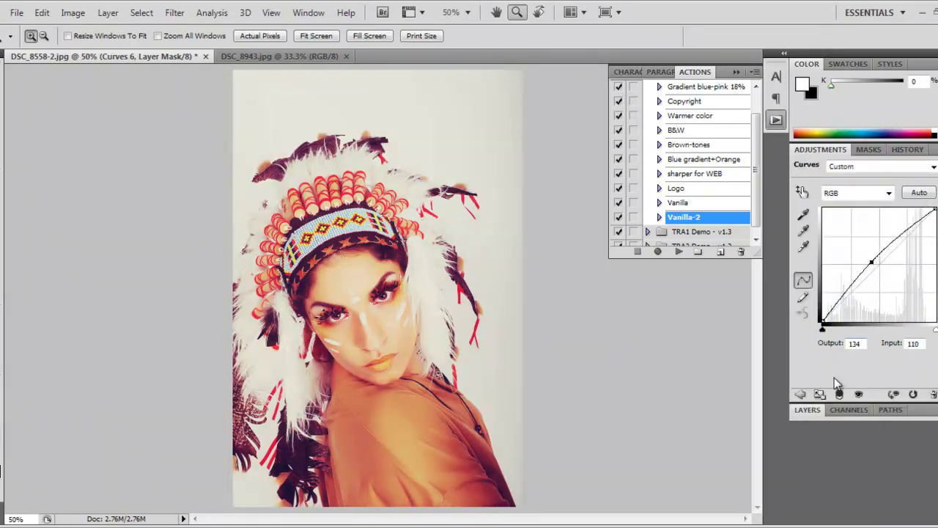
click(806, 410)
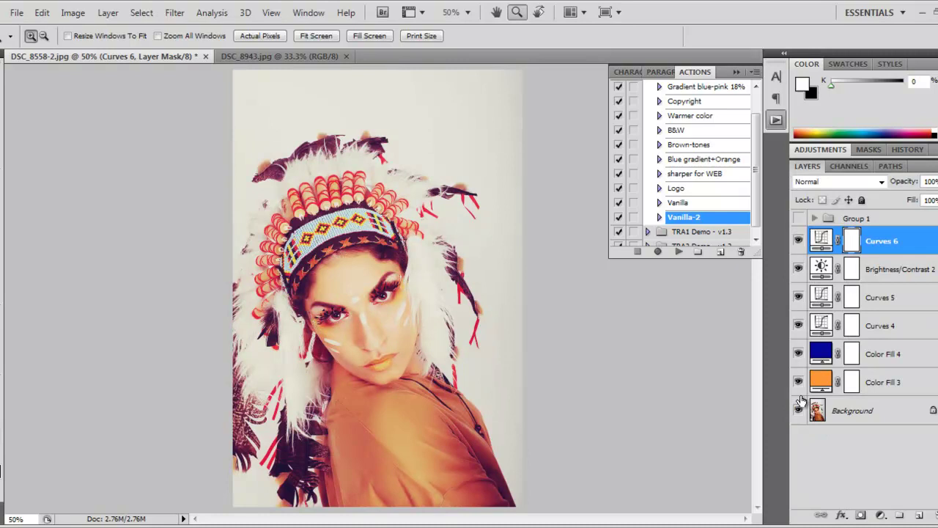
Group the six fill and adjustment layers into Group 2, collapse it, and toggle to compare
click(900, 515)
click(870, 262)
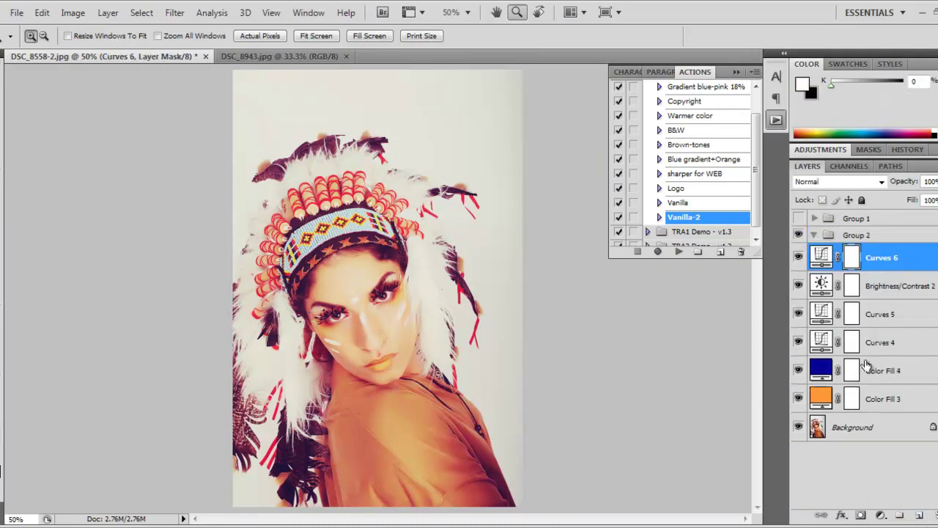
shift+click(862, 402)
drag(901, 262, 878, 245)
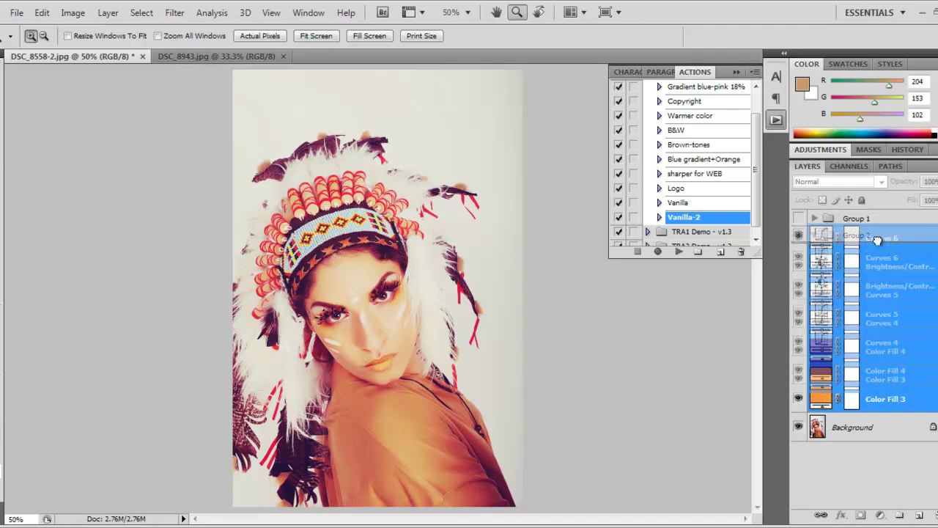
click(813, 235)
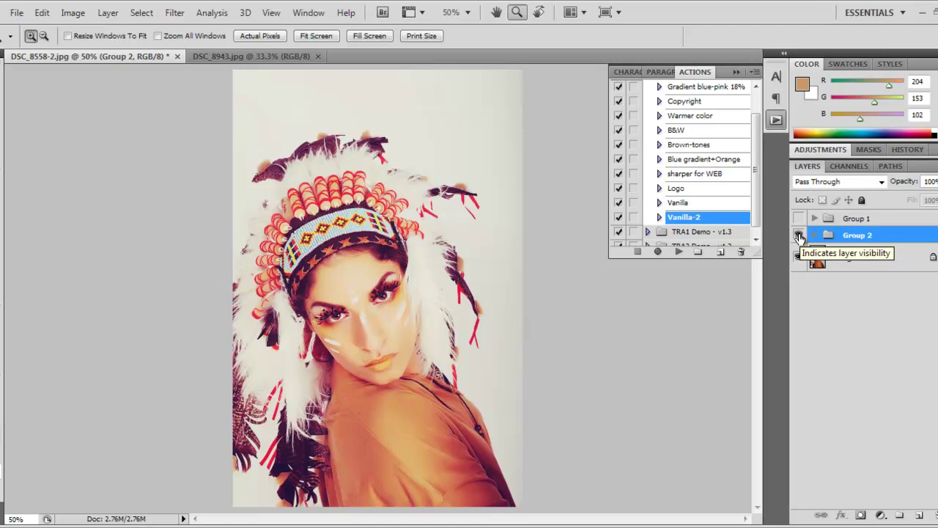
click(799, 235)
click(799, 236)
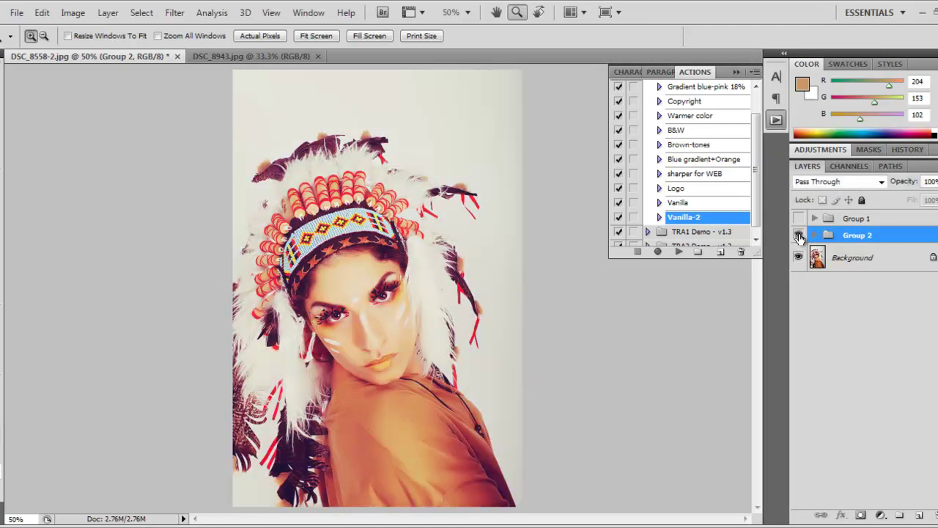
Add a Hue/Saturation layer with saturation reset to 0, then delete it
click(882, 516)
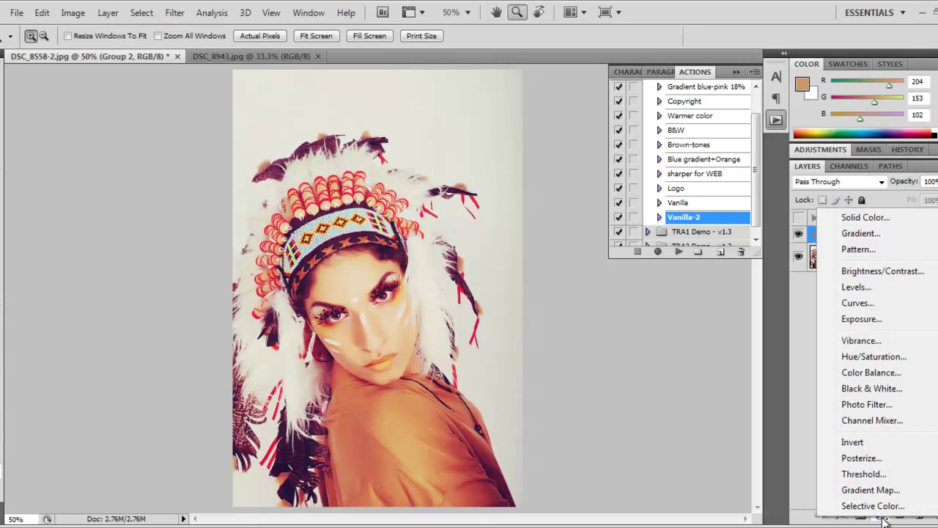
click(897, 359)
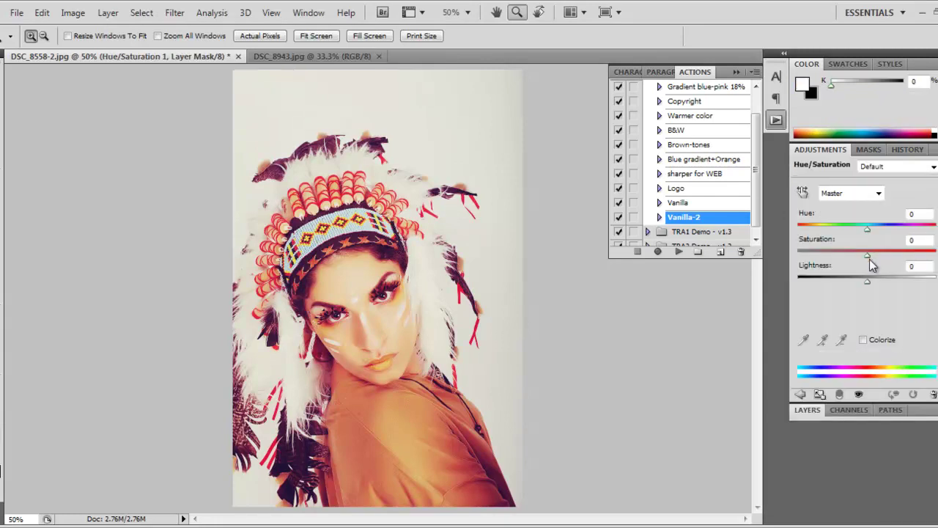
drag(867, 254, 852, 256)
double_click(913, 239)
text(0)
click(818, 411)
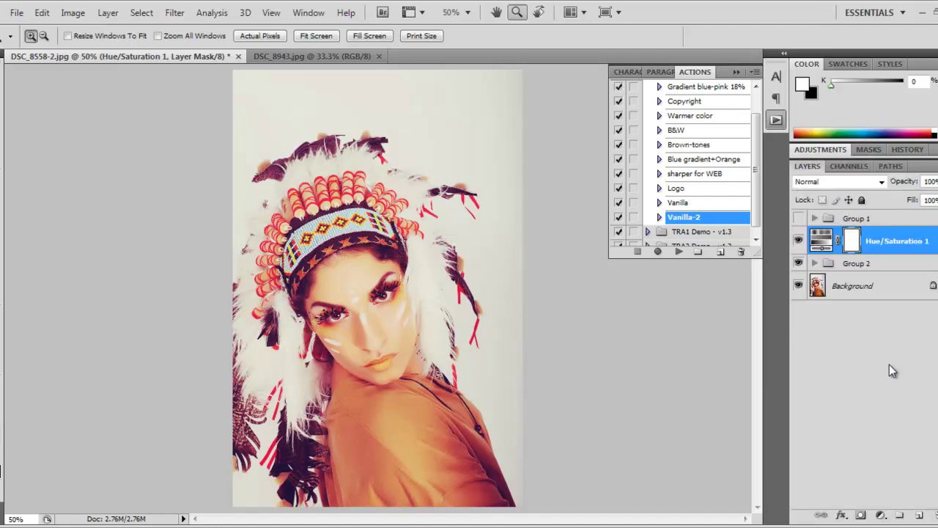
key(Delete)
Confirm deleting Hue/Saturation 1 and close the Actions panel
click(869, 258)
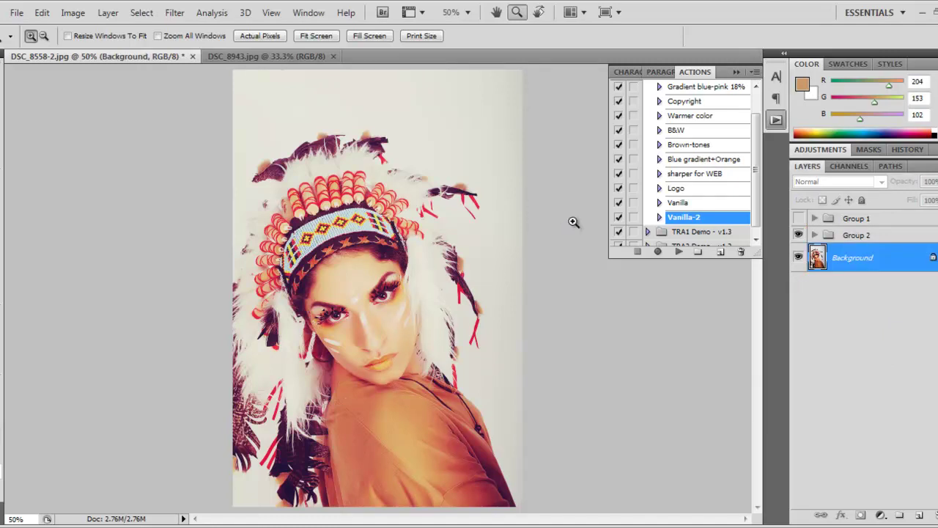
click(776, 120)
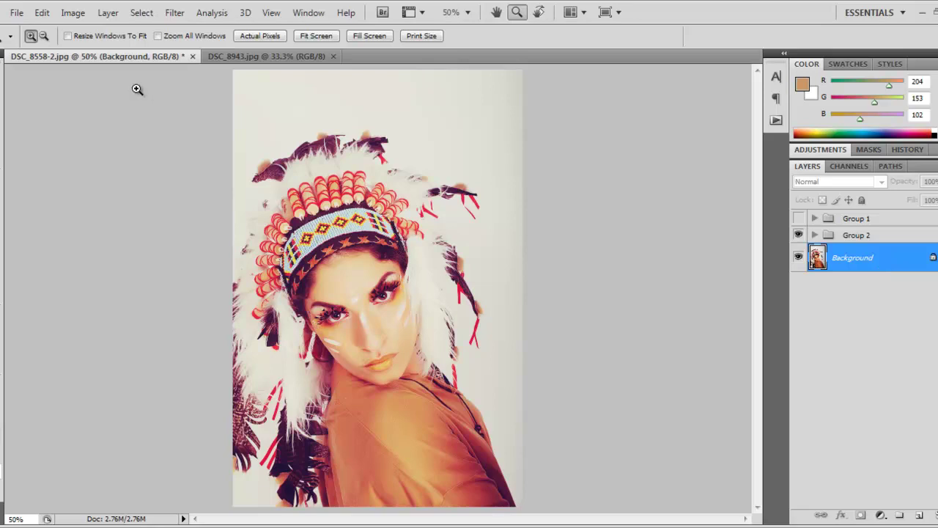
Switch to the DSC_8943 portrait and add an orange #ff9933 Solid Color fill
click(247, 59)
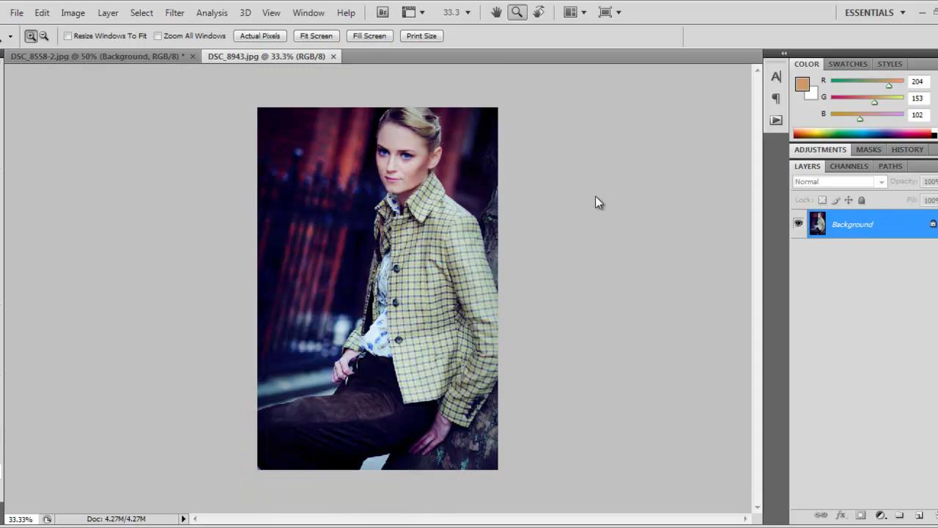
click(165, 60)
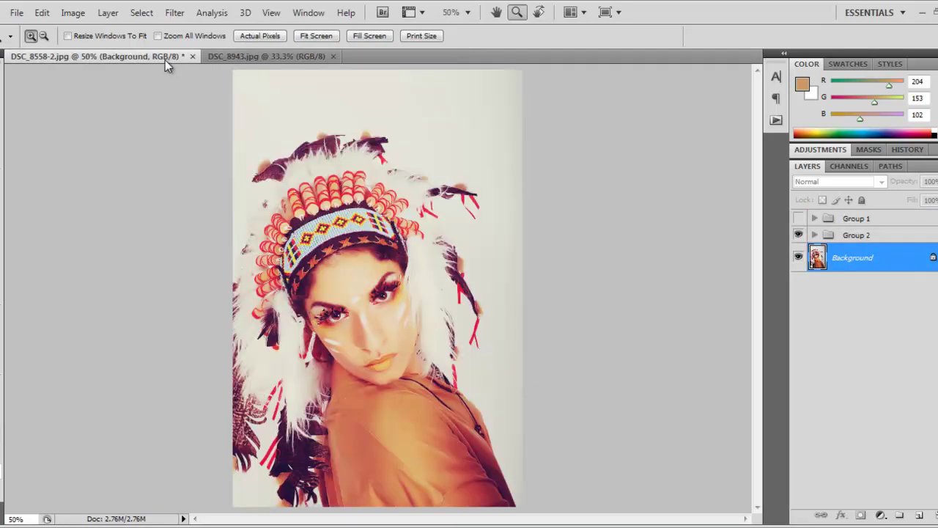
click(278, 55)
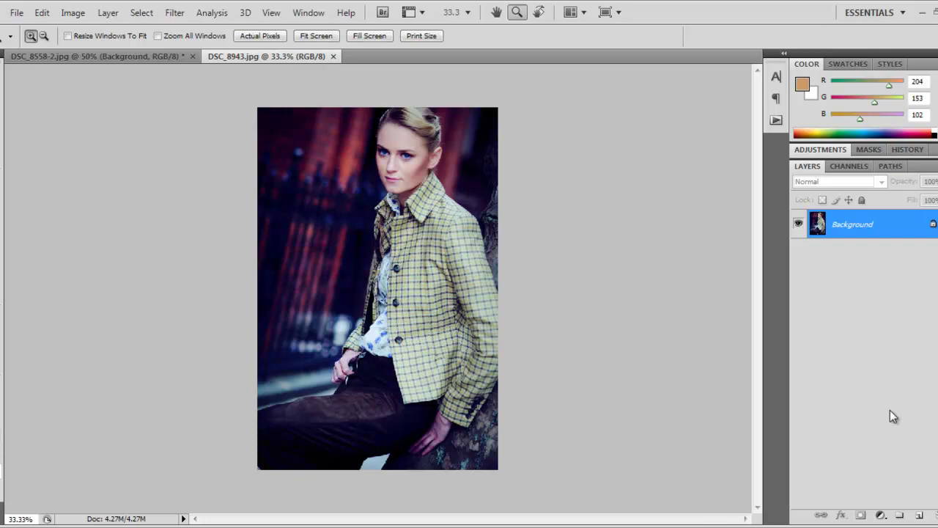
click(881, 516)
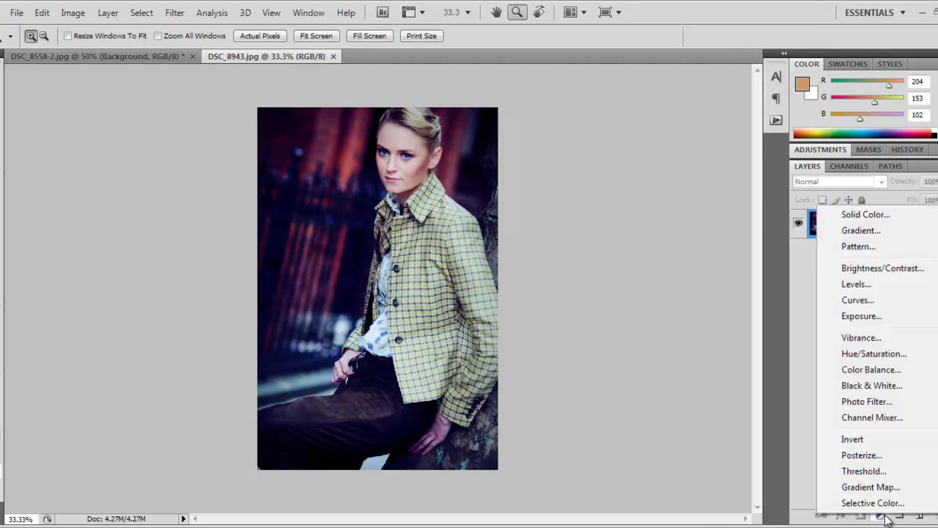
click(858, 214)
click(666, 240)
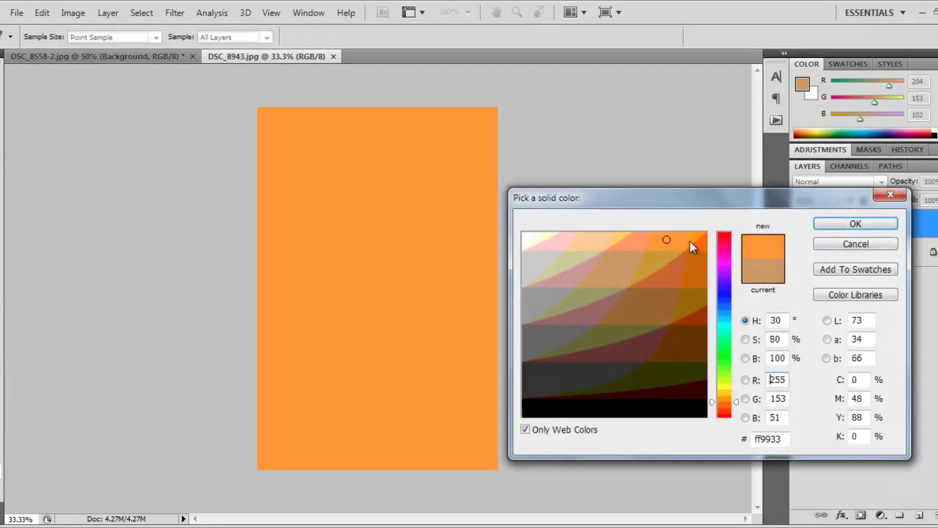
click(851, 227)
Blend the orange fill in Soft Light at 25% opacity and select Background
click(846, 183)
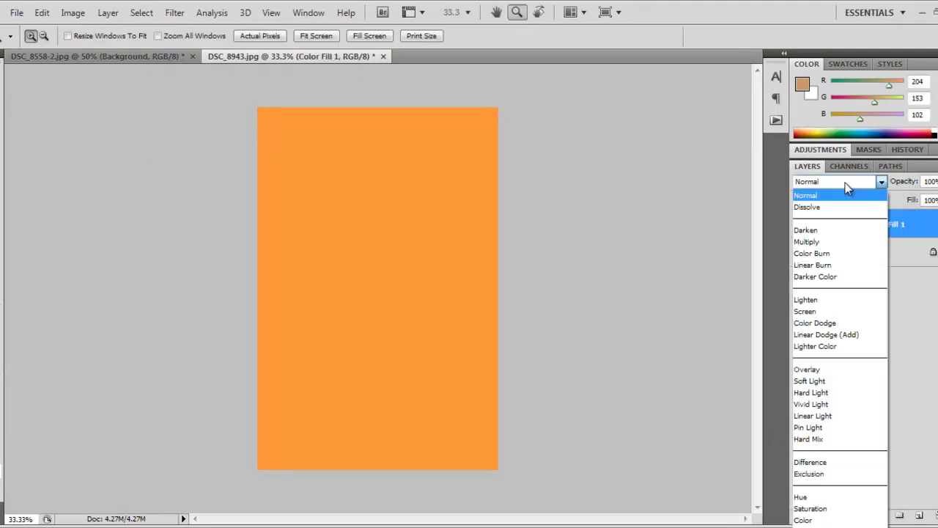
click(819, 380)
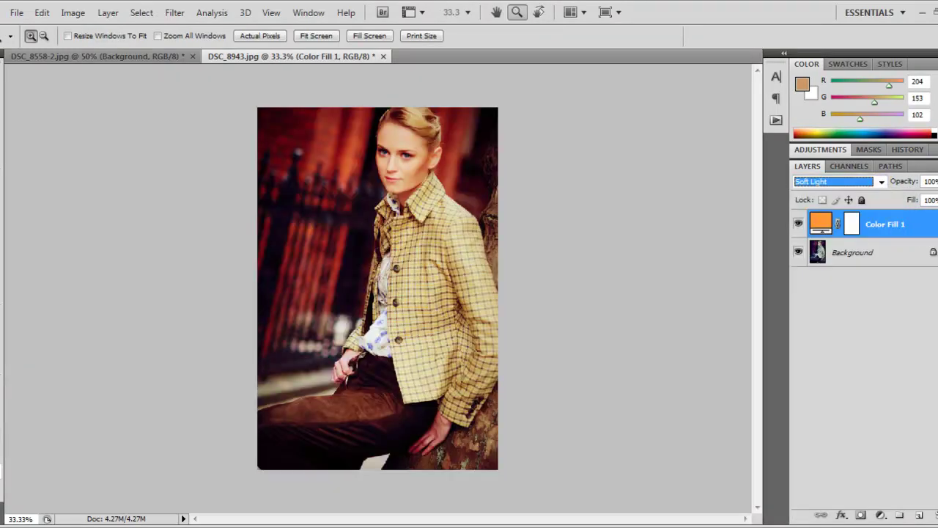
drag(933, 197, 899, 205)
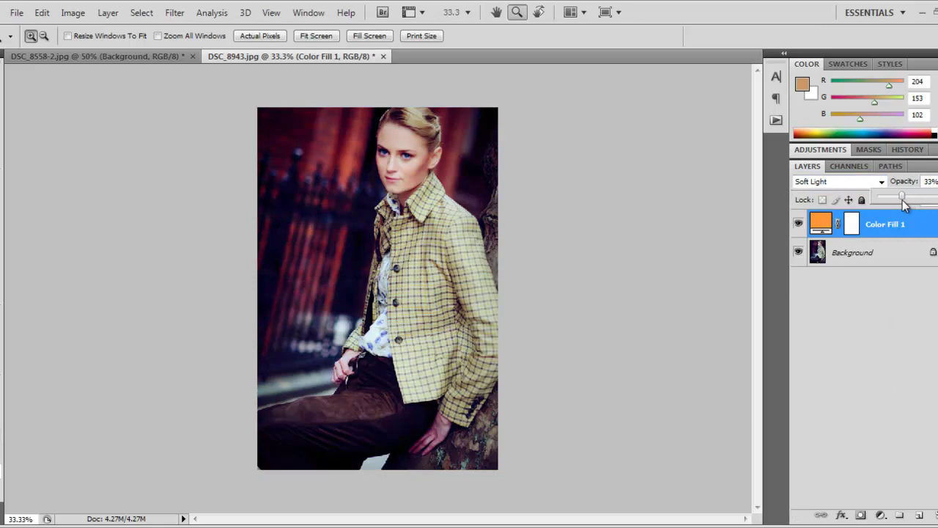
click(853, 256)
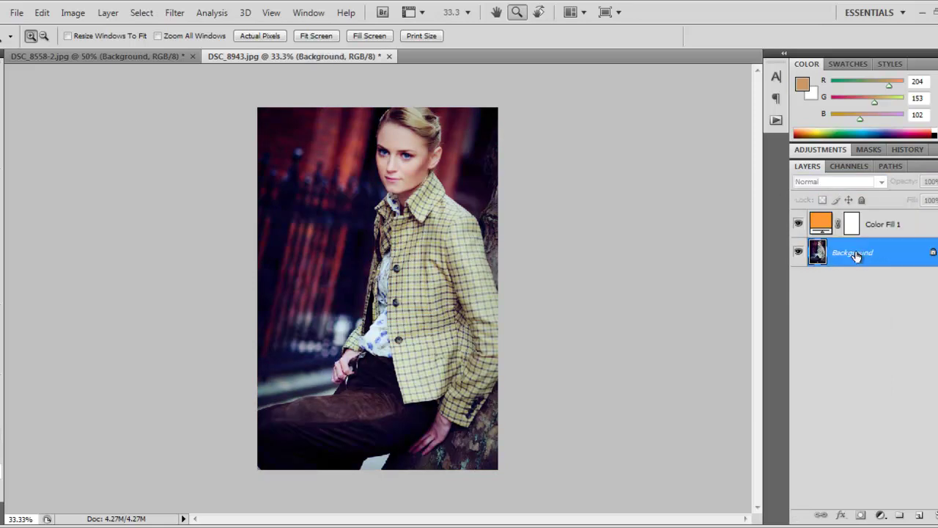
Add a Solid Color fill above Background, dialling the picker to dark blue #000099
click(882, 516)
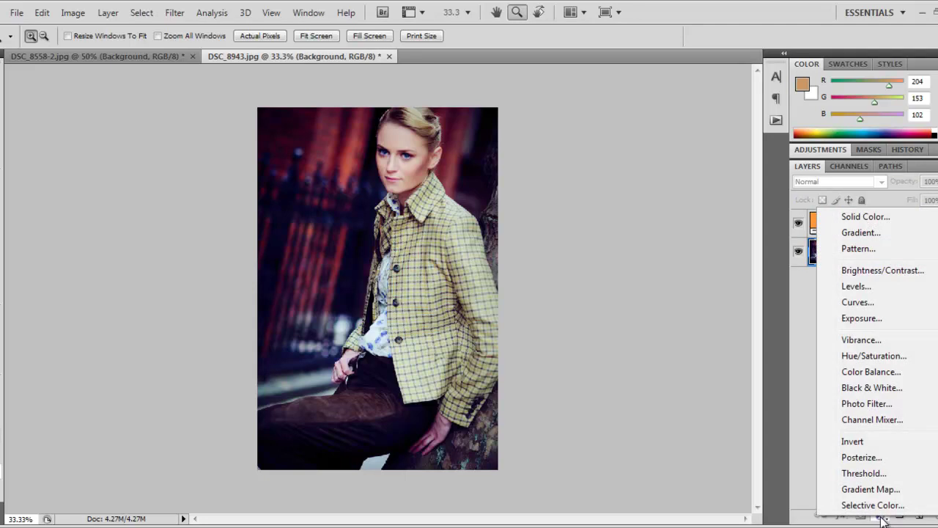
click(858, 217)
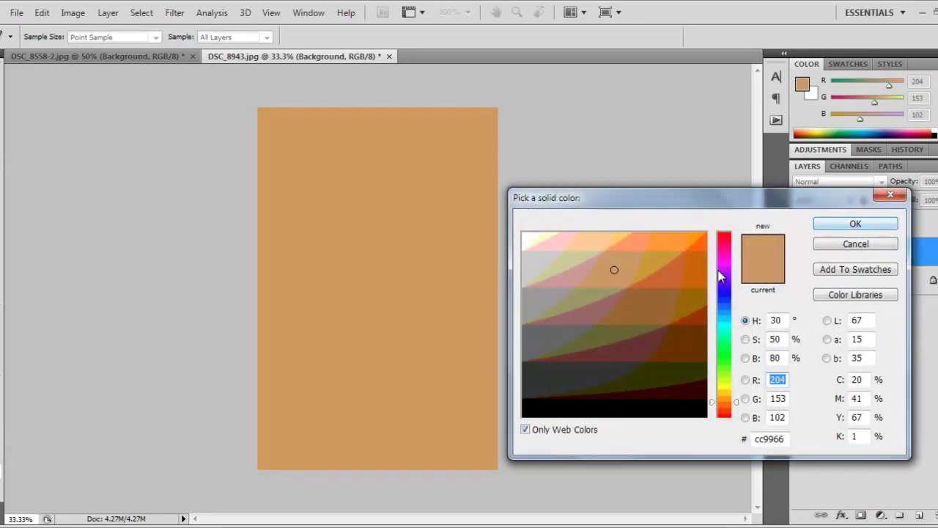
drag(724, 274, 735, 313)
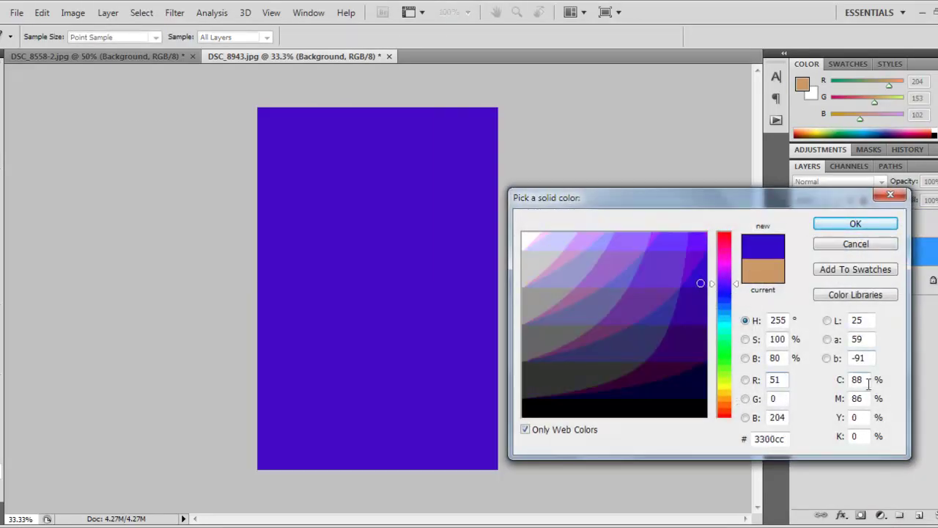
click(700, 302)
click(696, 277)
click(724, 297)
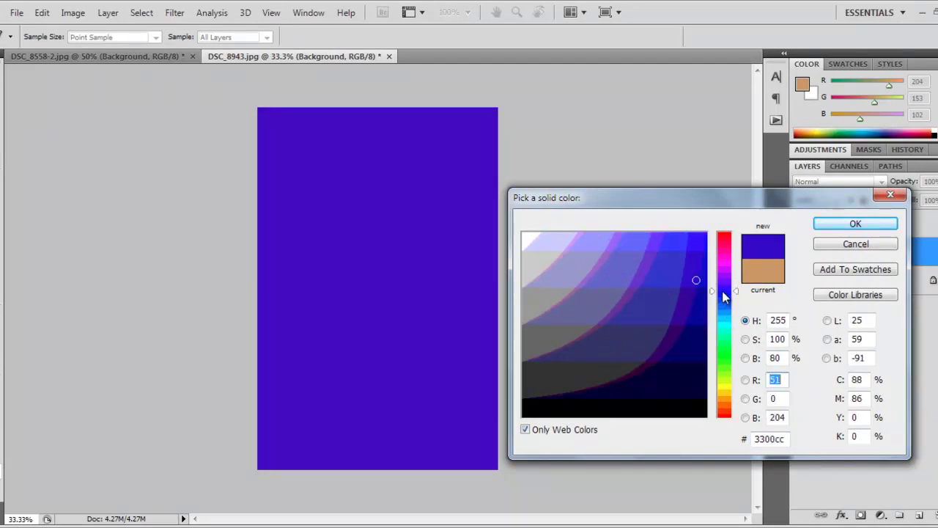
click(700, 292)
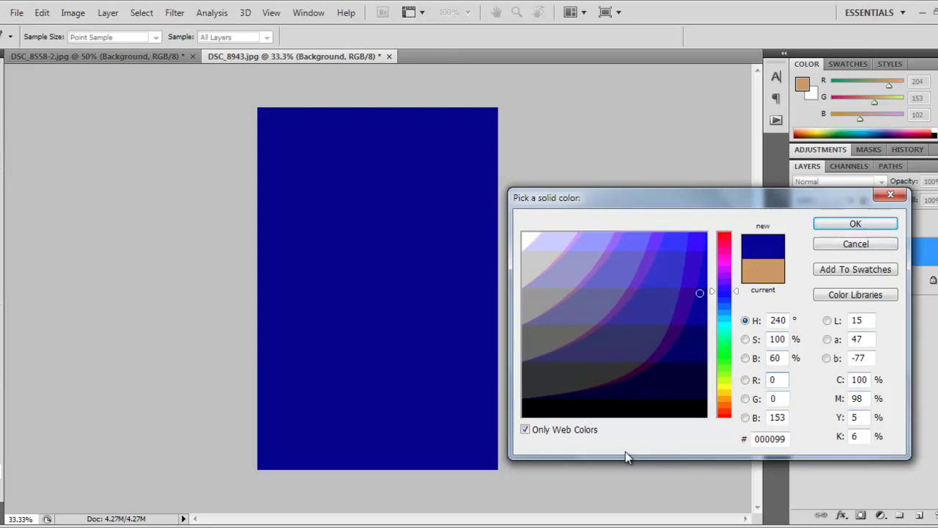
click(860, 224)
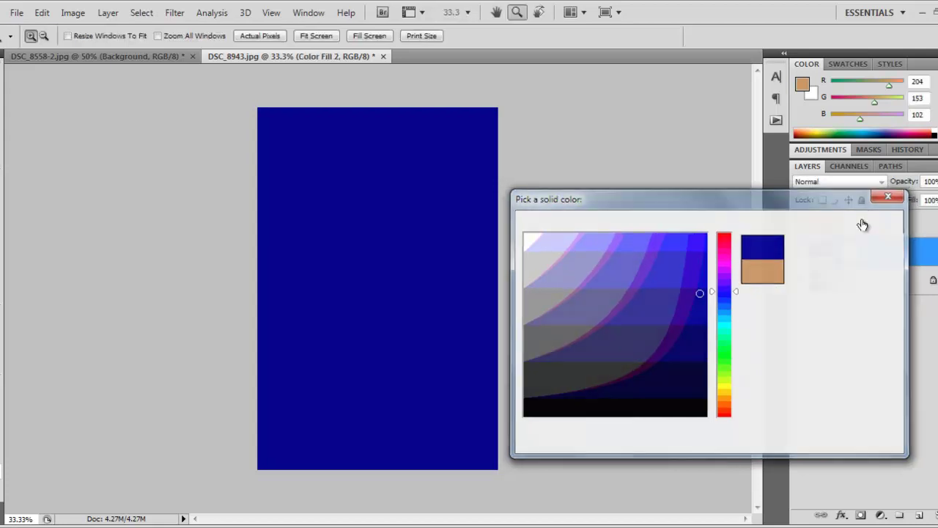
Move the orange fill below the blue fill, and blend the blue fill in Exclusion at 25% opacity
drag(865, 224, 881, 249)
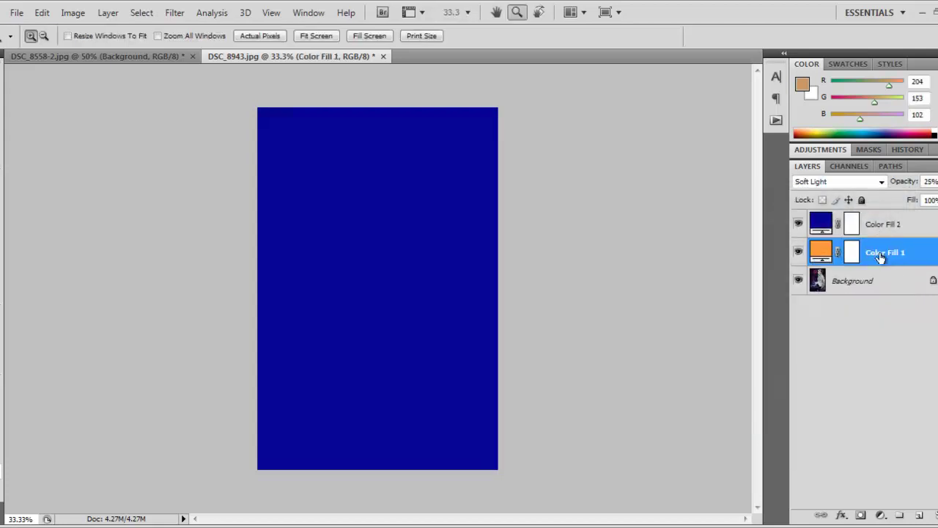
click(882, 232)
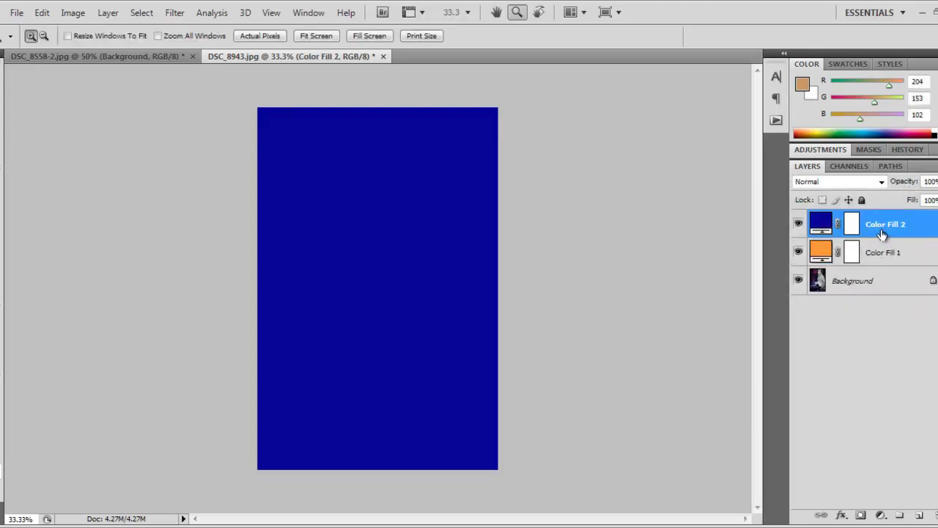
click(882, 181)
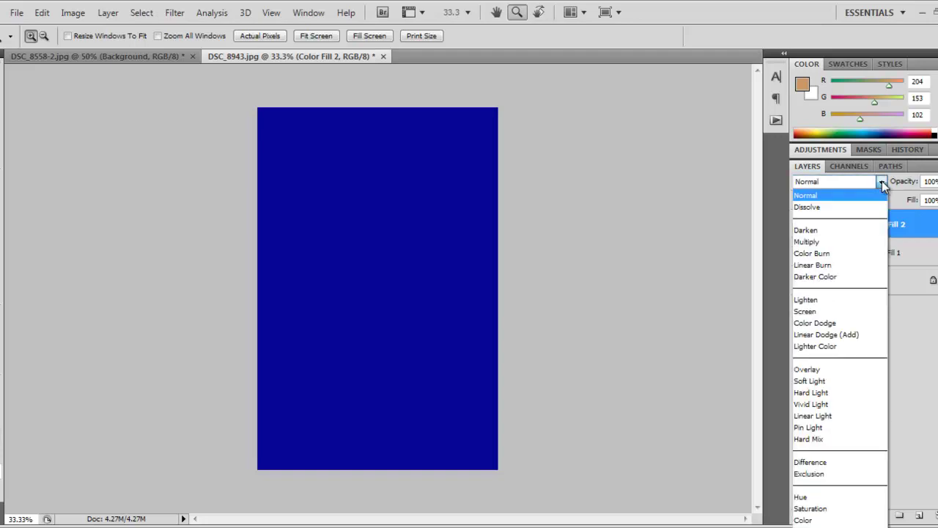
click(826, 473)
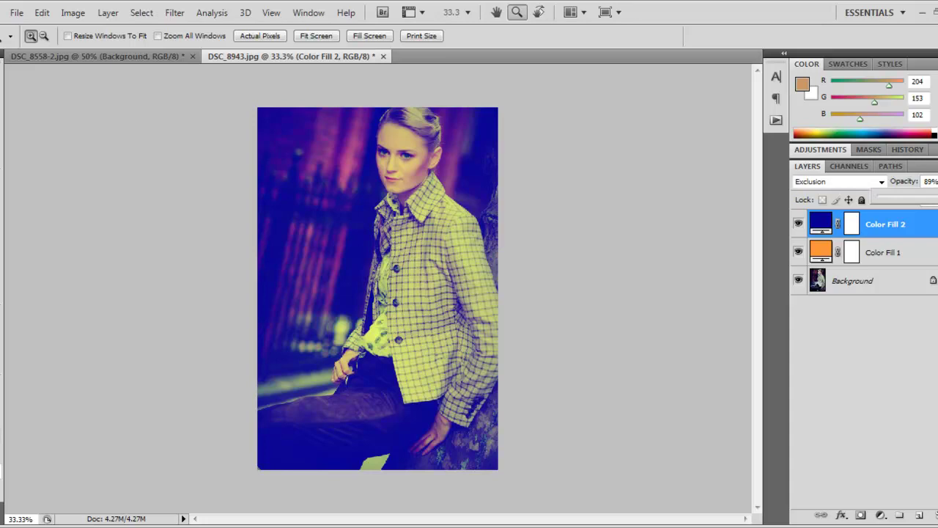
drag(915, 200, 897, 201)
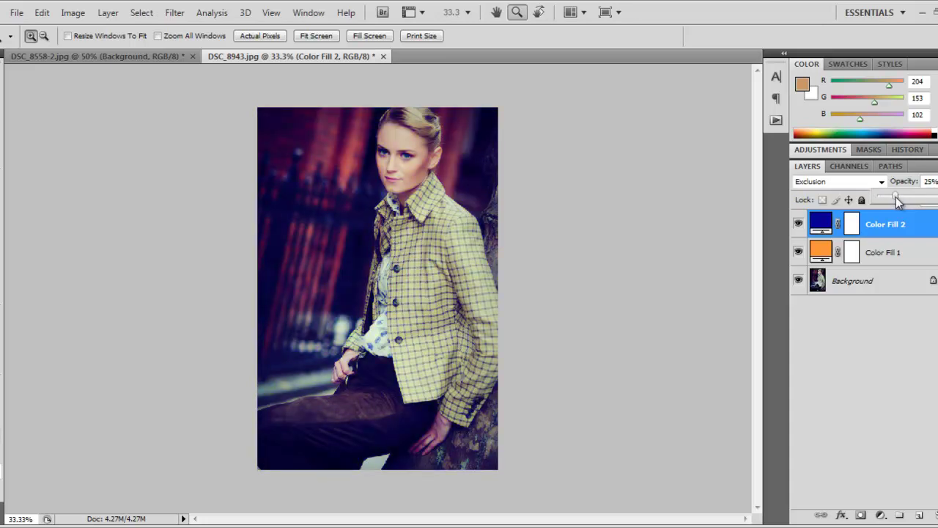
Add a Curves adjustment layer with the curve bent upward to brighten the midtones
click(882, 516)
click(856, 303)
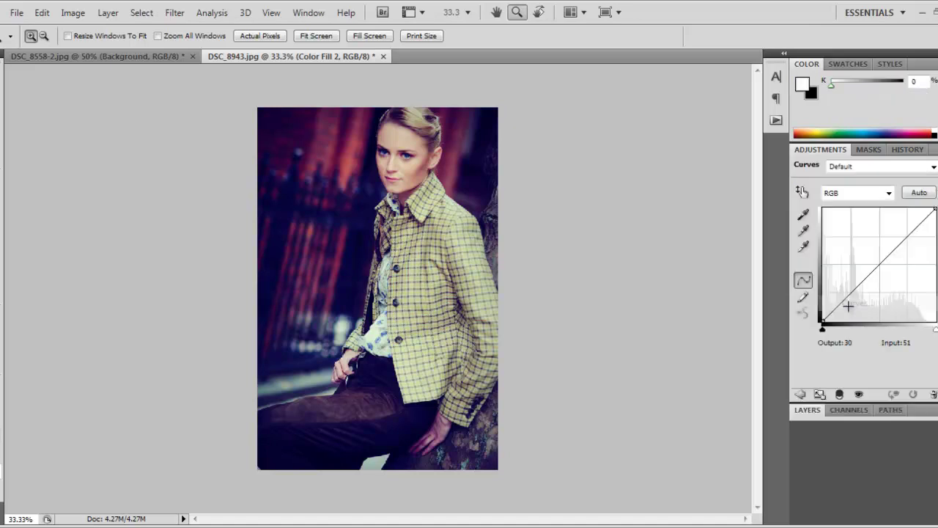
drag(875, 267, 872, 261)
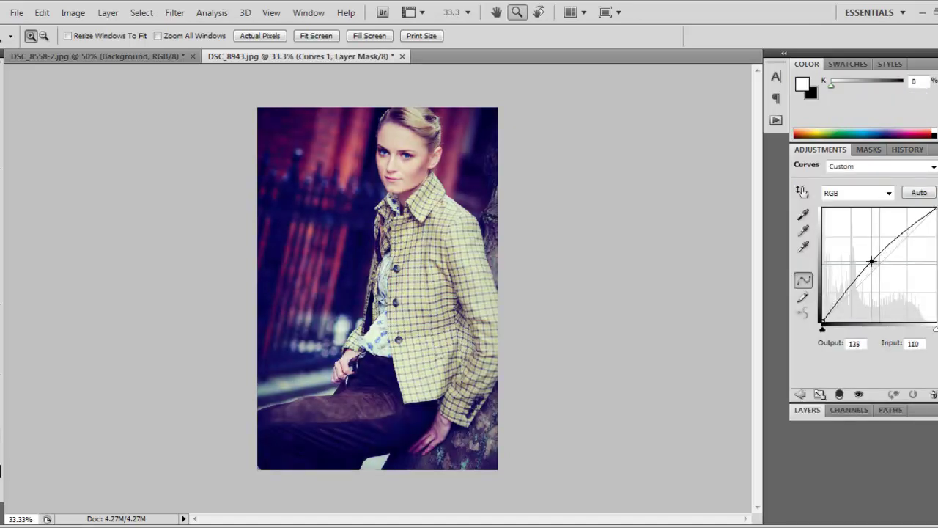
click(807, 410)
Add a second Curves layer that lifts the black output and lowers the white point for a faded look
click(882, 517)
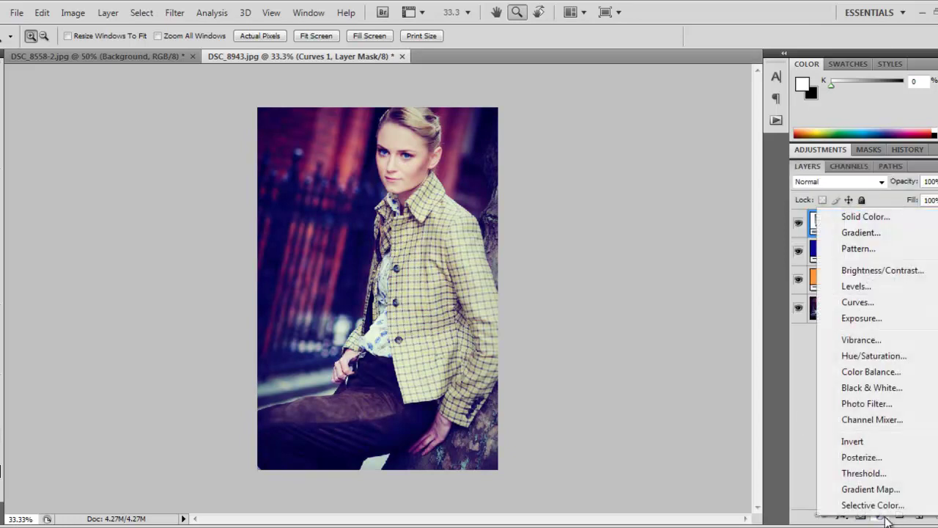
click(873, 302)
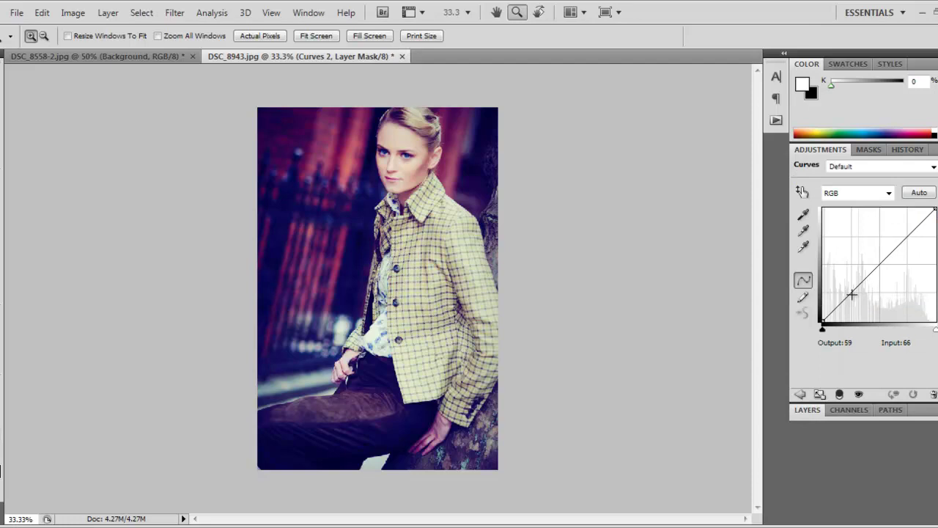
click(852, 294)
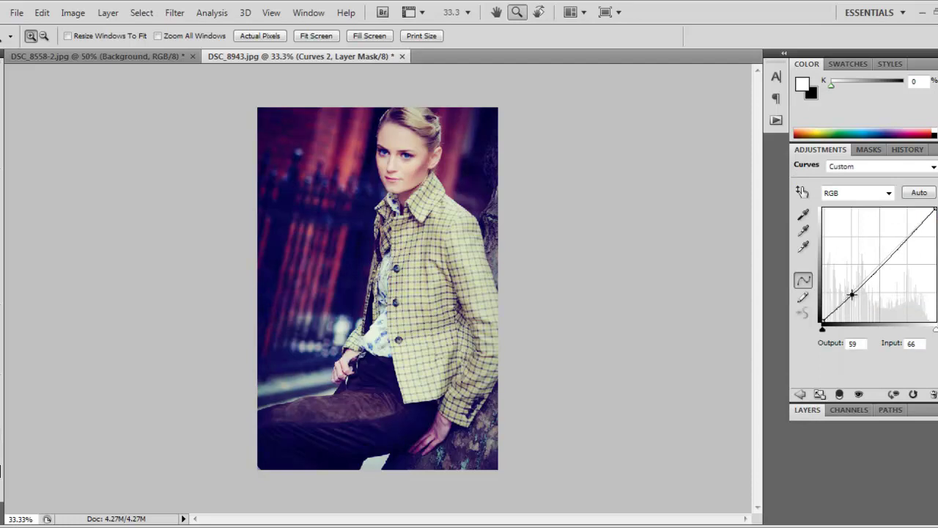
click(907, 240)
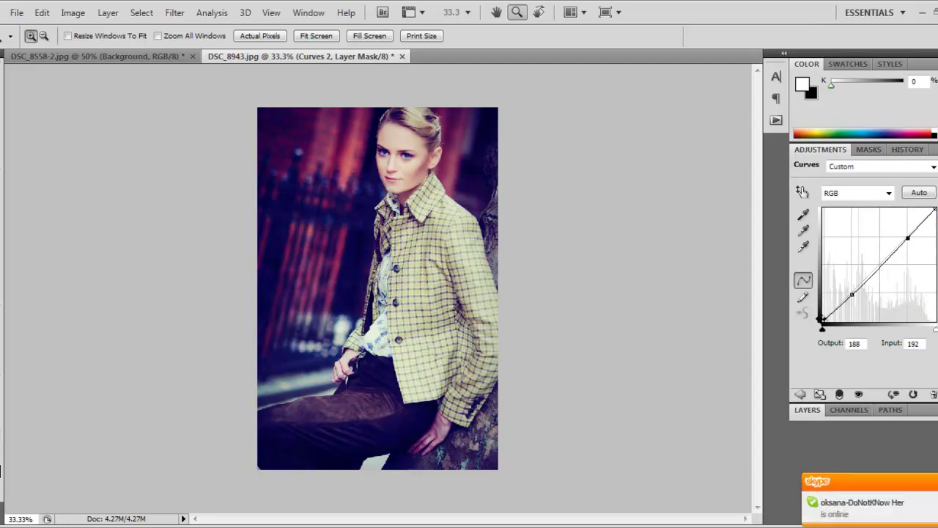
drag(823, 321, 811, 314)
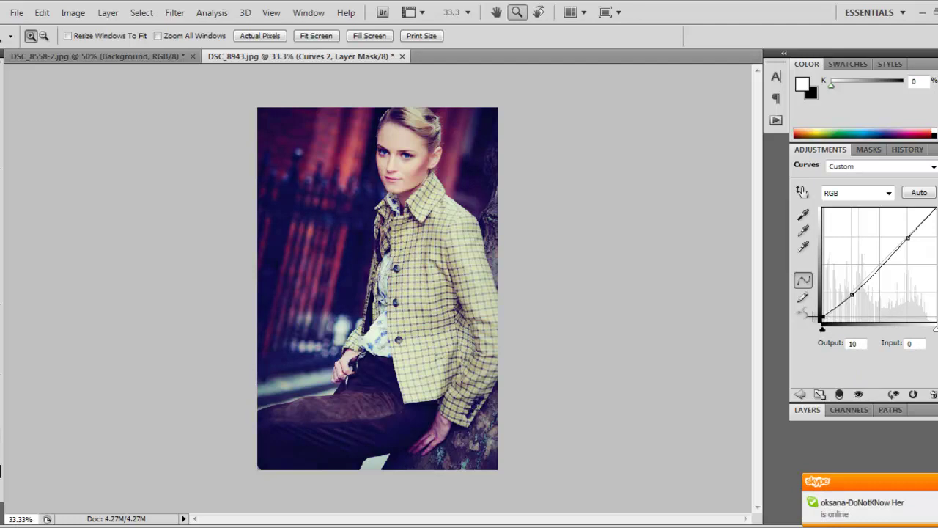
drag(935, 209, 935, 214)
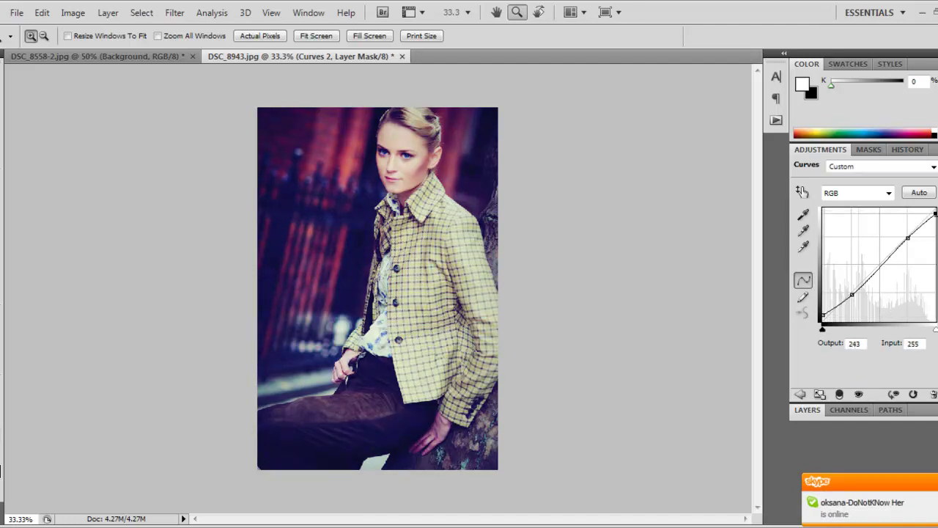
click(851, 293)
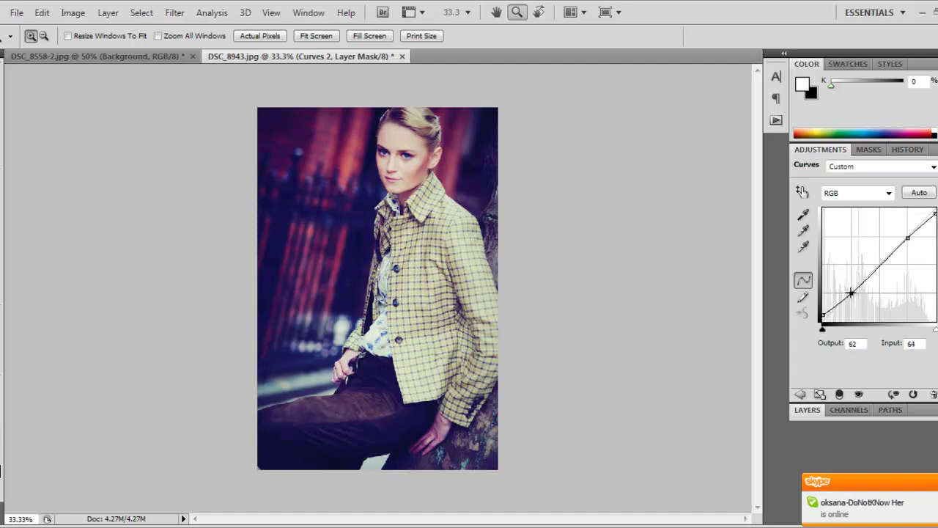
drag(851, 294, 852, 293)
click(800, 411)
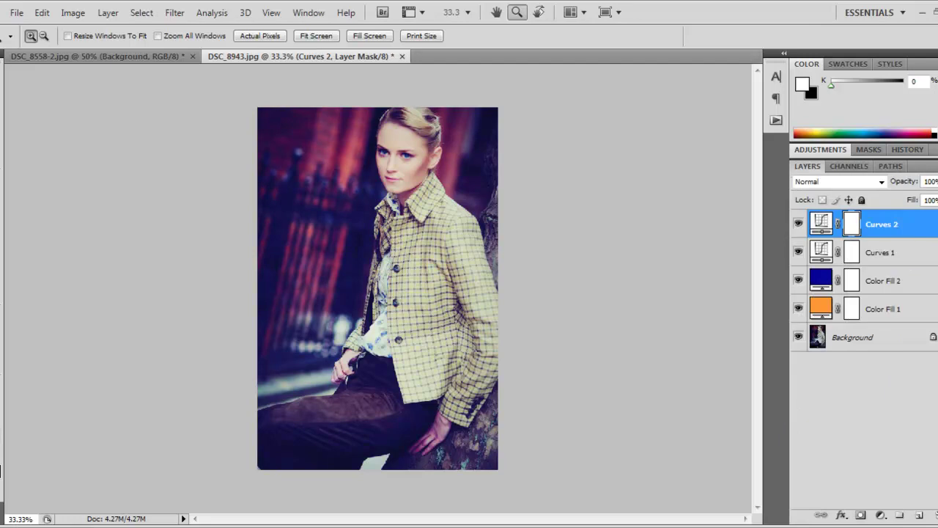
Gather the four Curves and Color Fill layers into a new Group 1 and collapse it
click(900, 516)
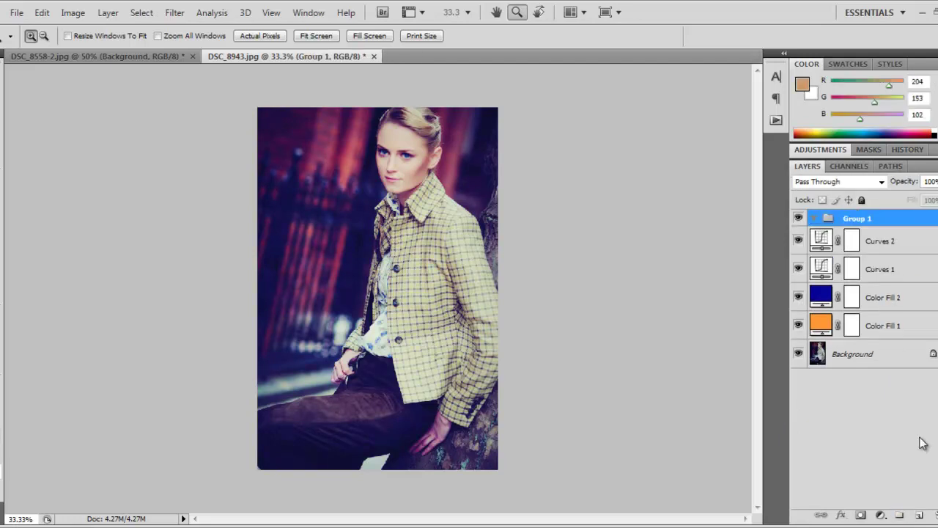
click(885, 241)
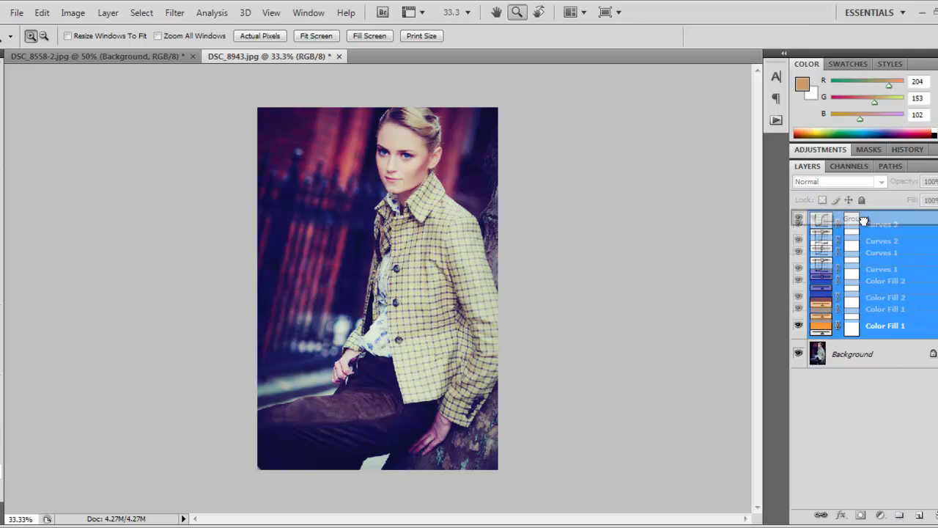
drag(880, 250, 858, 218)
click(812, 218)
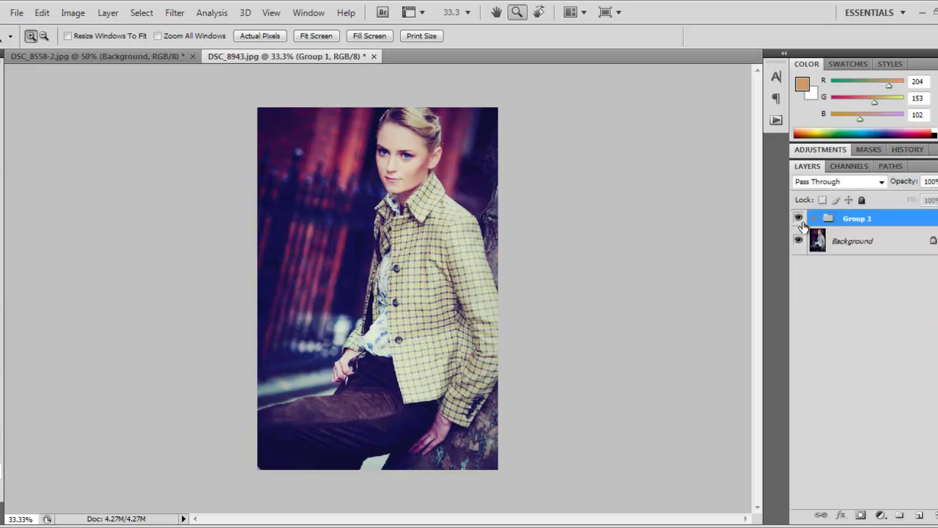
Toggle Group 1 off and on to compare before and after, then return to the headdress portrait
click(798, 218)
click(799, 219)
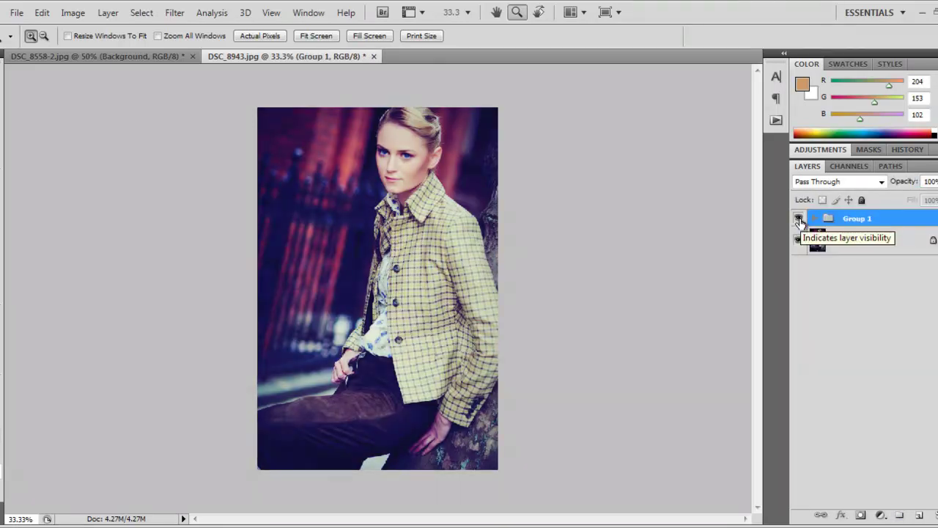
click(798, 219)
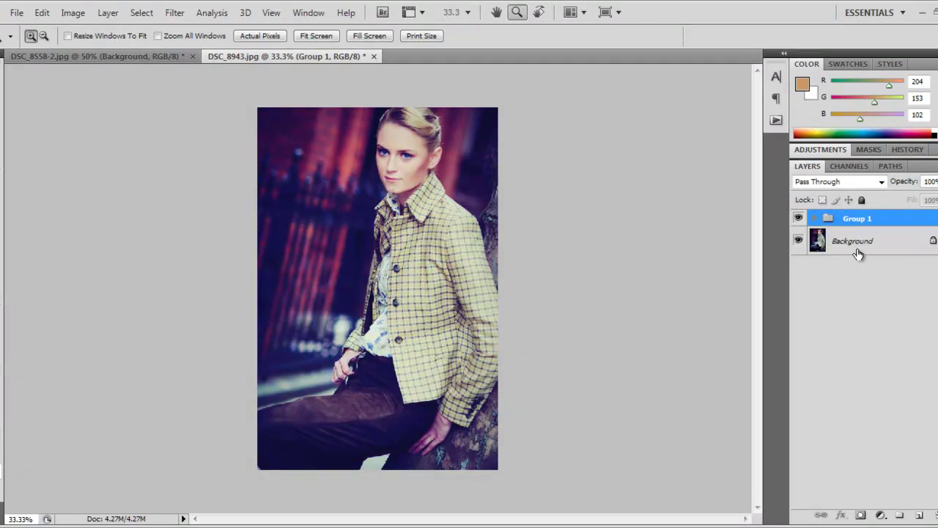
click(851, 244)
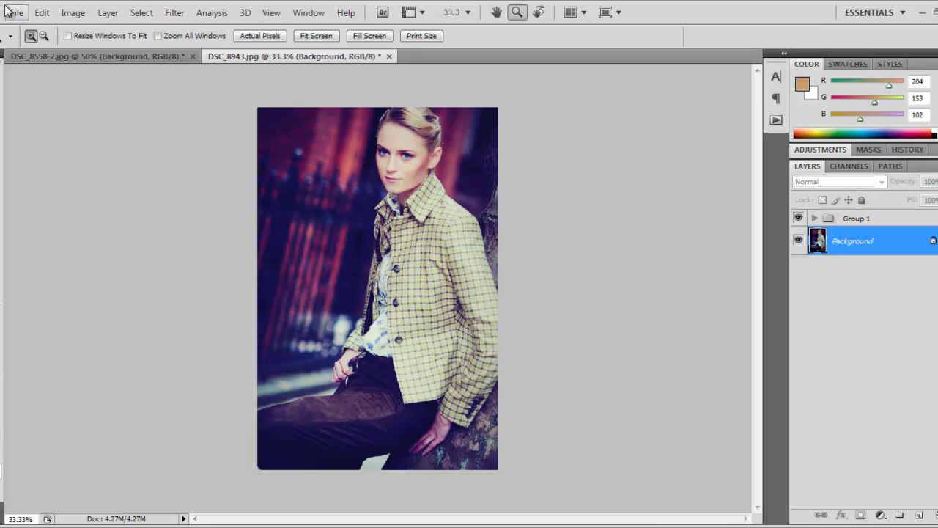
click(99, 59)
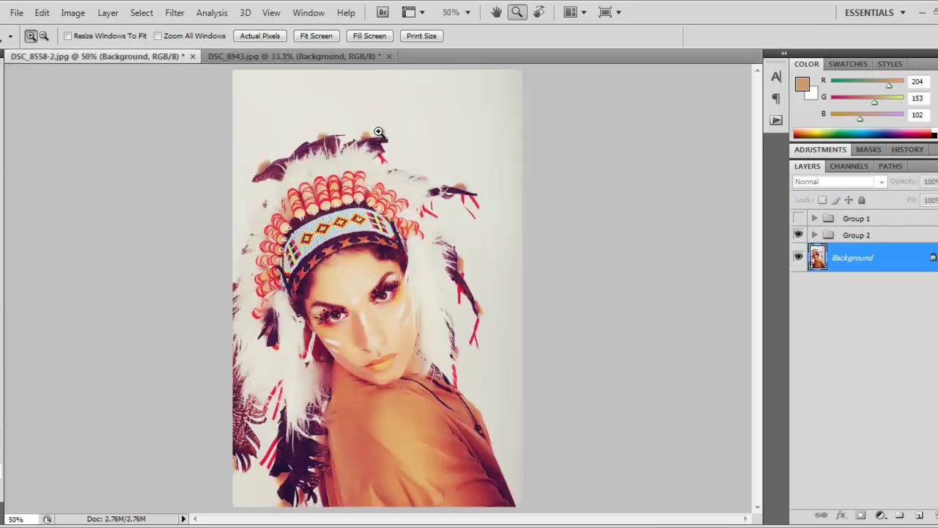
Open DSC_8659 and DSC_8659hh from the Pictures Studio-Workshop folder in Photoshop
click(336, 58)
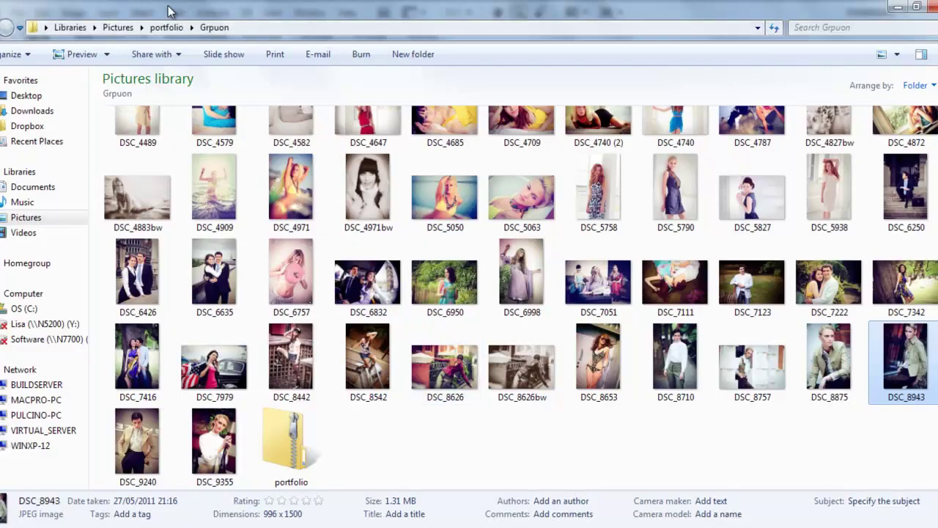
click(163, 27)
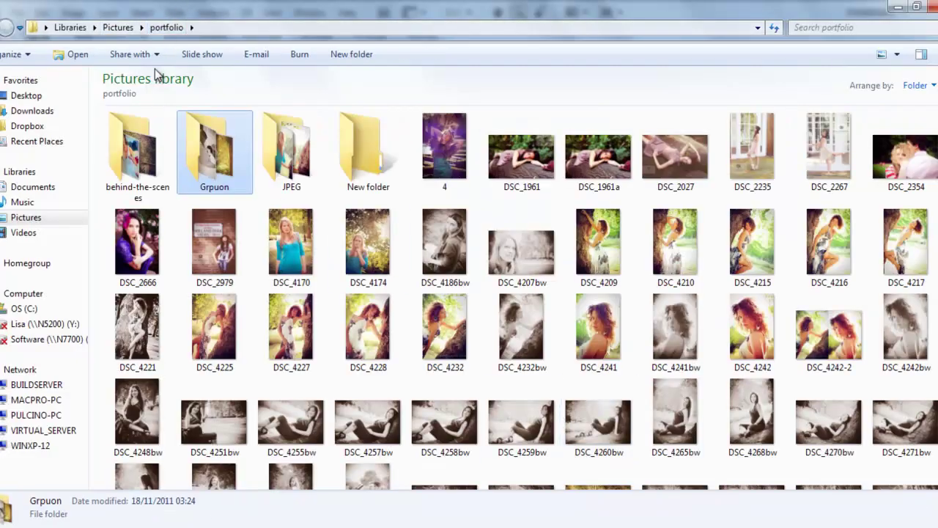
click(121, 28)
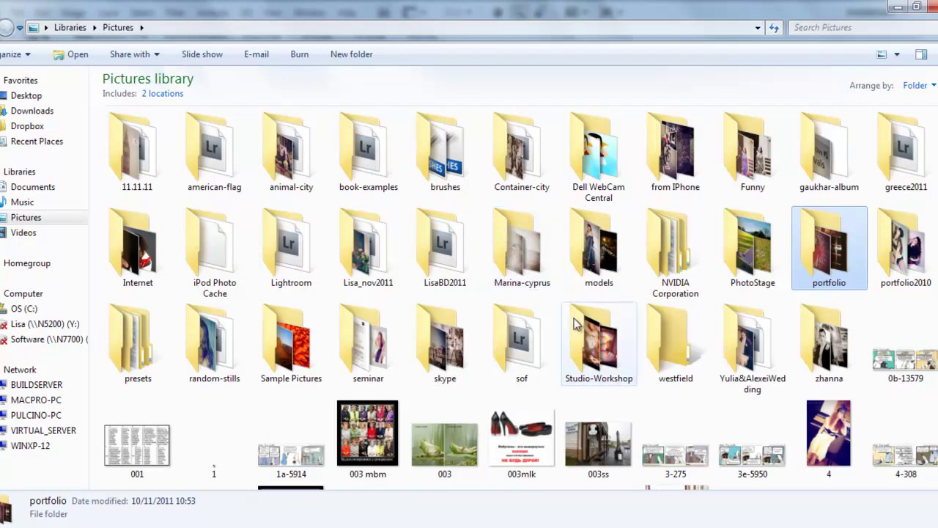
double_click(598, 339)
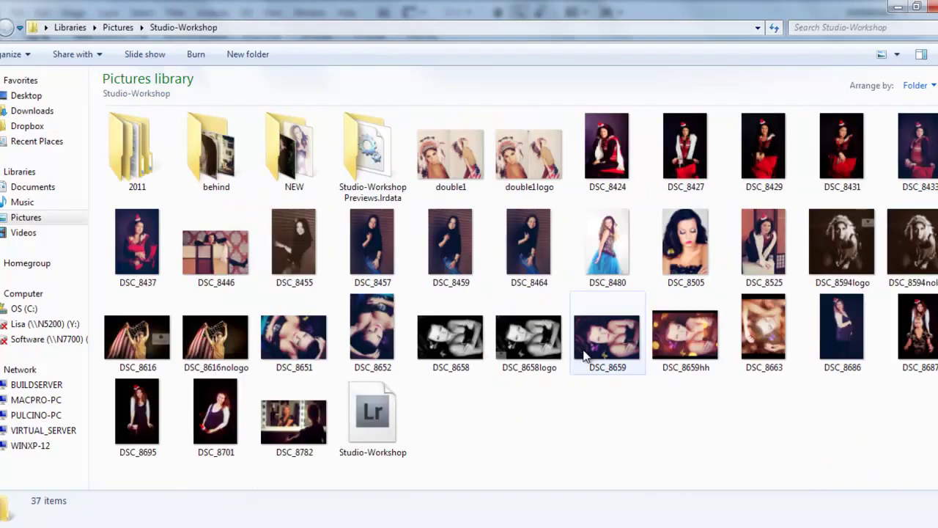
click(607, 337)
ctrl+click(685, 337)
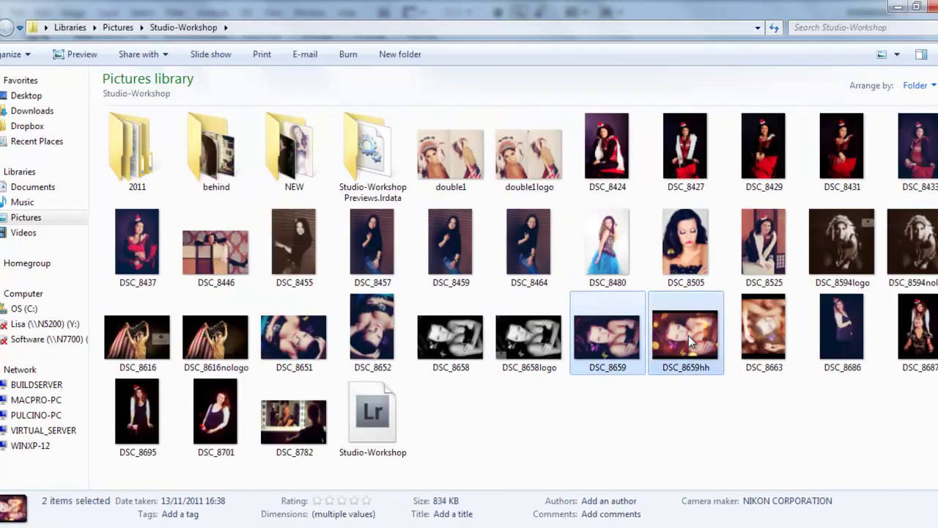
mouse_move(689, 341)
mouse_down()
mouse_move(197, 518)
mouse_move(314, 330)
mouse_up()
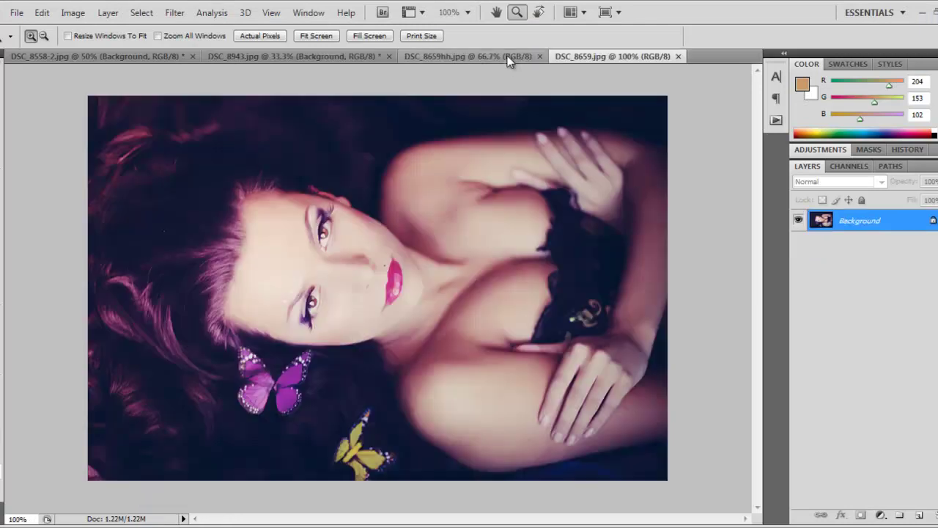
Look through the DSC_8659hh and DSC_8659 butterfly photos, then return to the jacket portrait
click(507, 57)
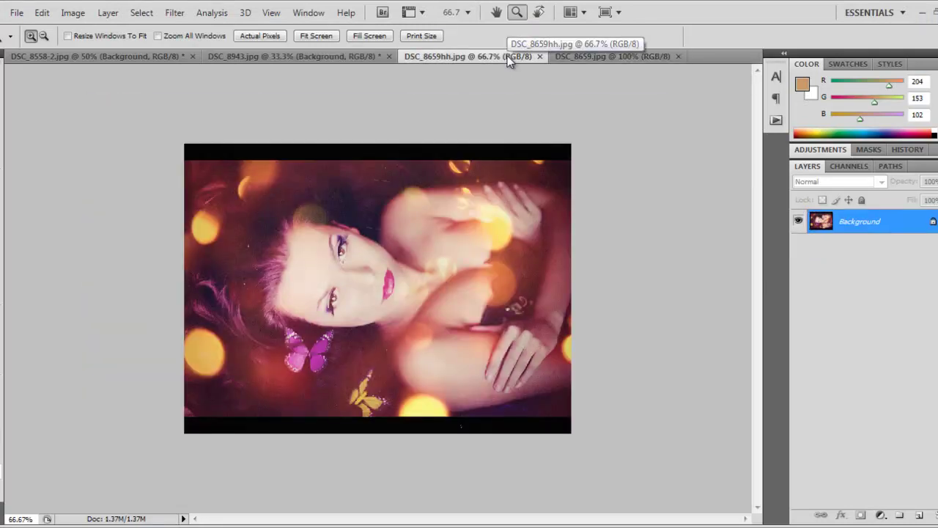
click(585, 59)
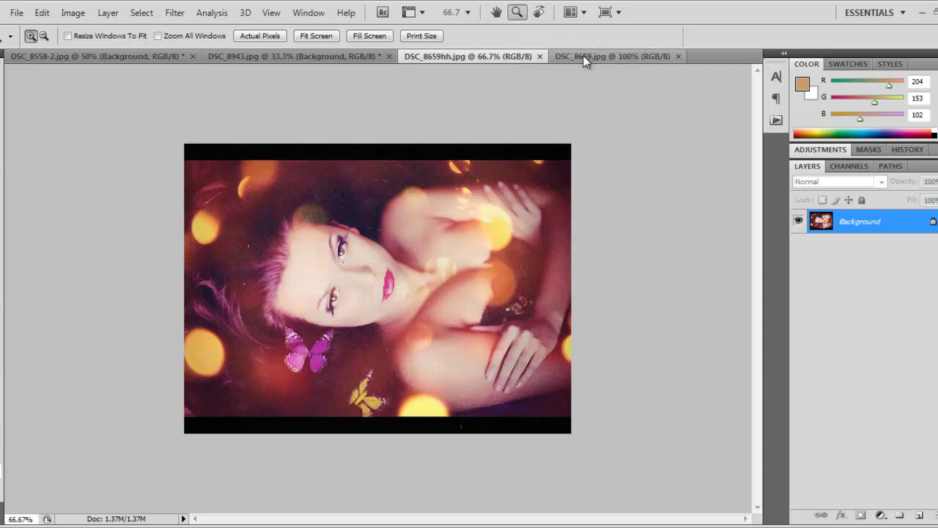
click(476, 56)
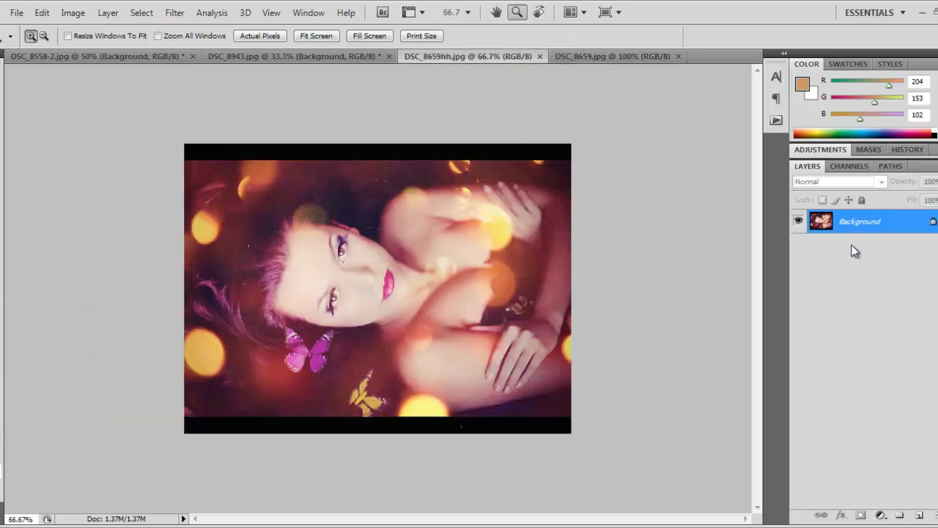
click(371, 56)
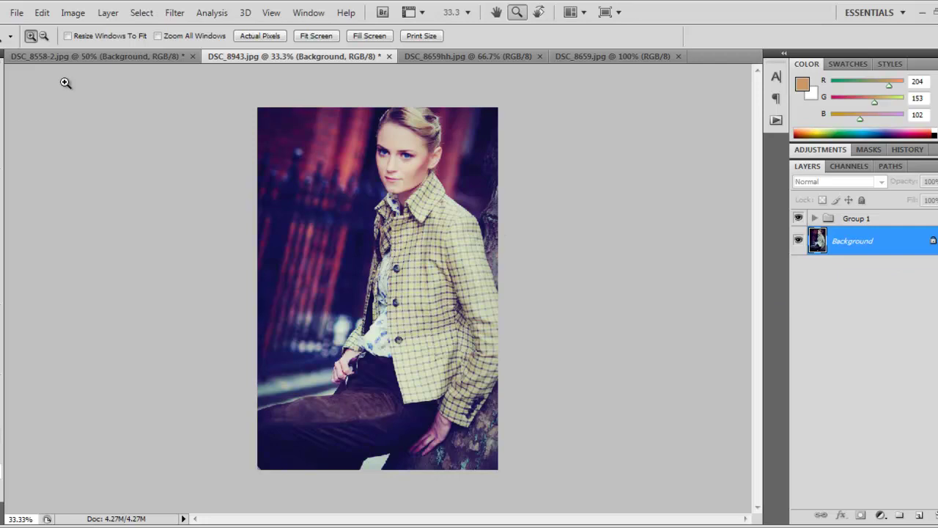
Toggle Group 1 on the jacket portrait and Group 2 on the headdress portrait to compare before and after
click(799, 218)
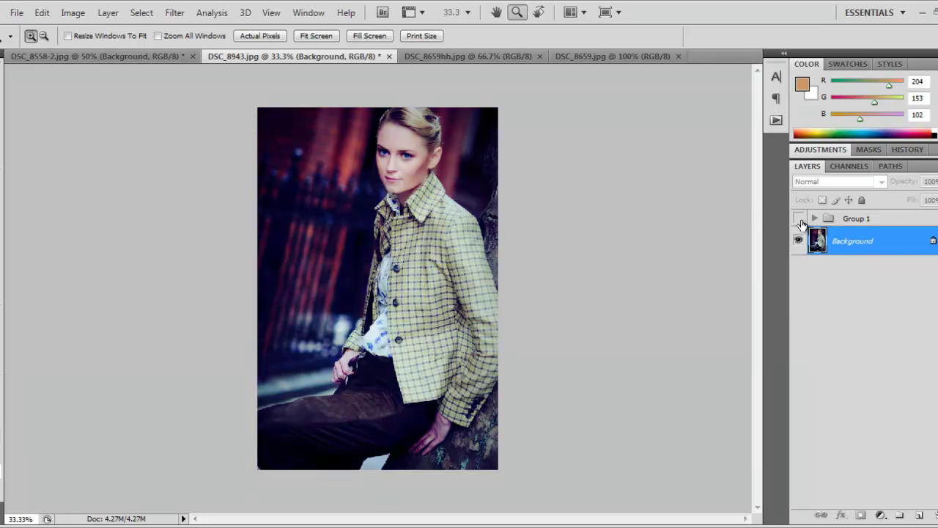
click(799, 218)
click(141, 58)
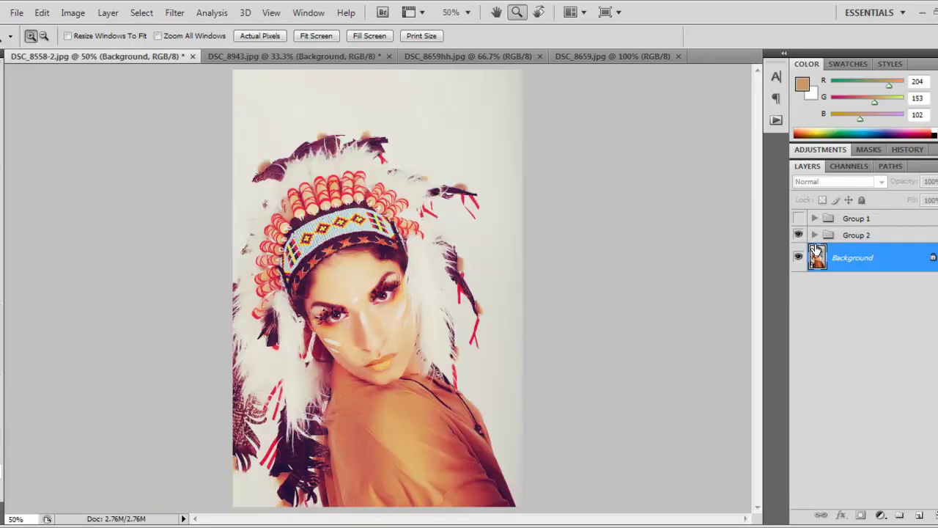
click(799, 236)
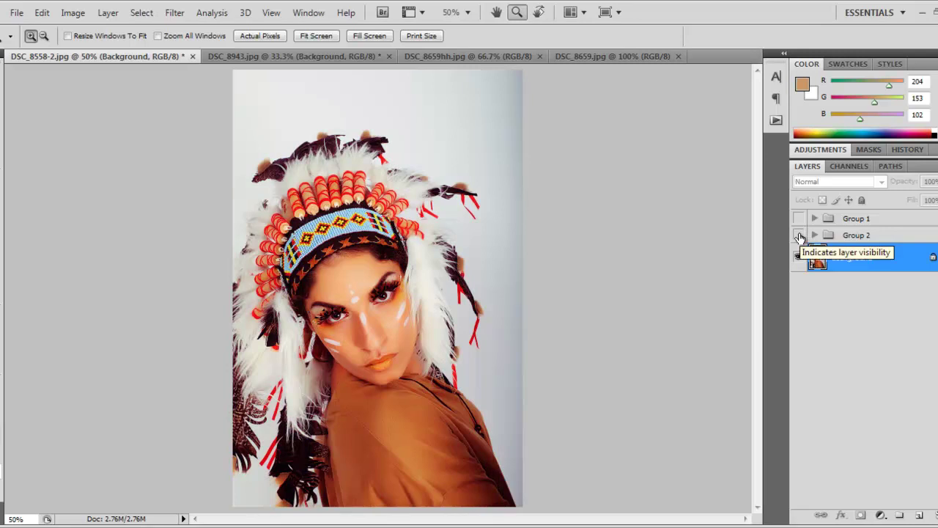
click(799, 235)
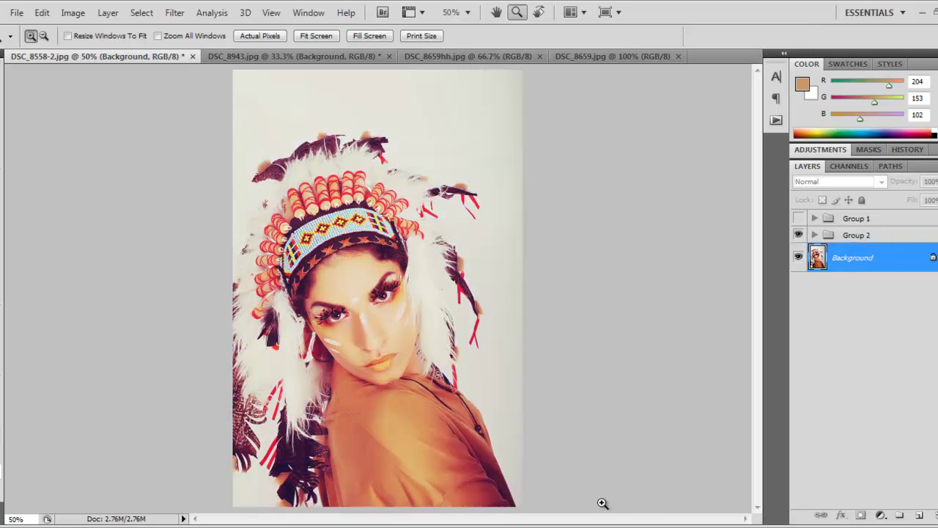